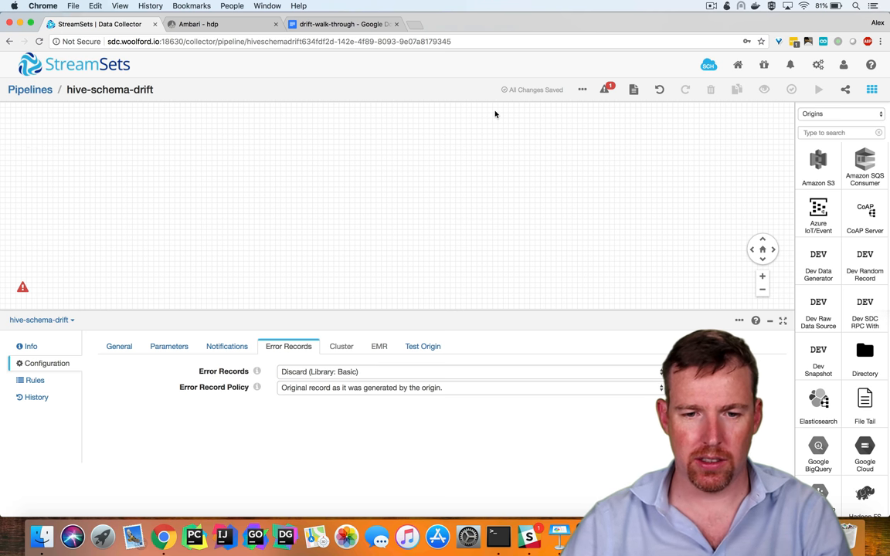
# - Filter the Origins library by 'dev' and add a Dev Raw Data Source to the canvas
pyautogui.click(834, 132)
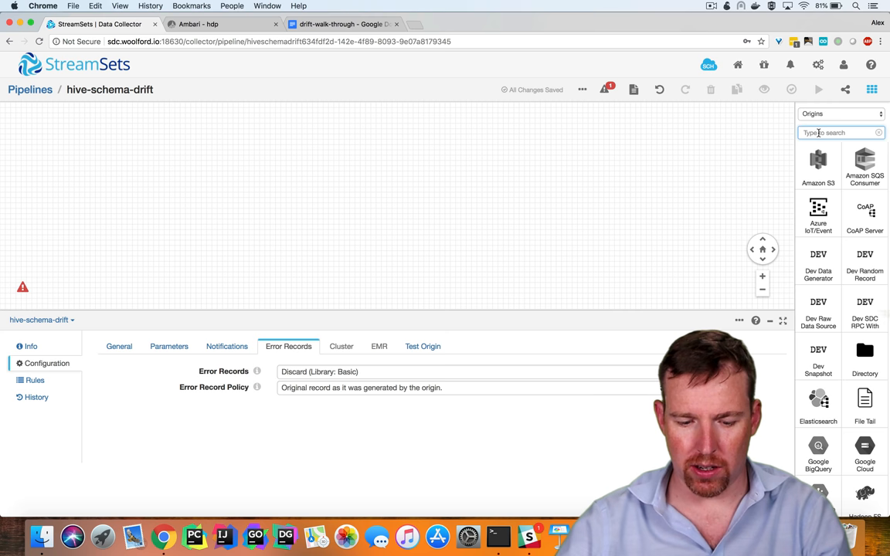
pyautogui.write('dev')
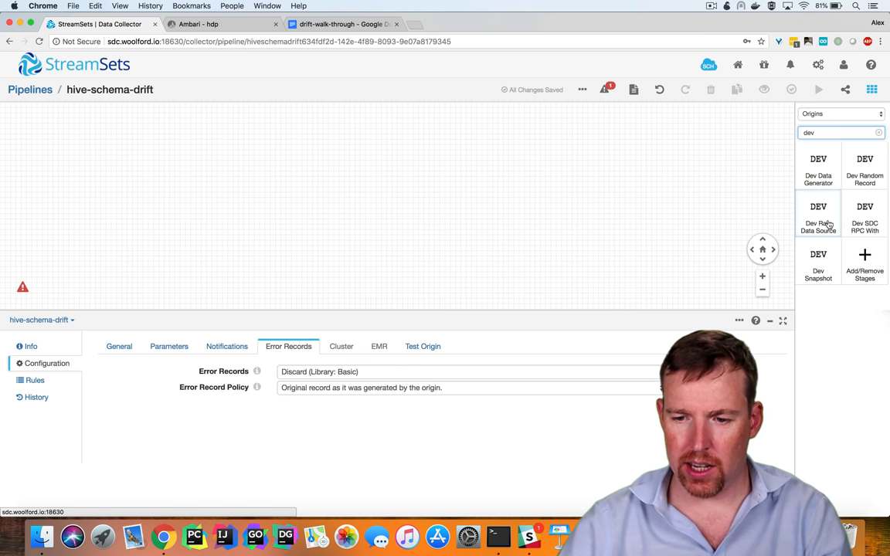
pyautogui.click(818, 217)
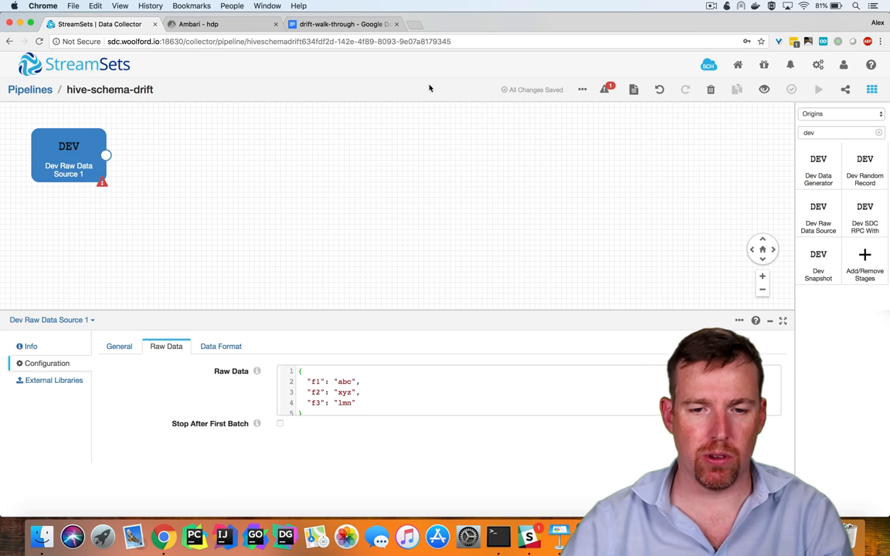
# - Copy the Step 1 JSON record from the walkthrough Google Doc
pyautogui.click(340, 24)
pyautogui.scroll(-1, 331, 349)
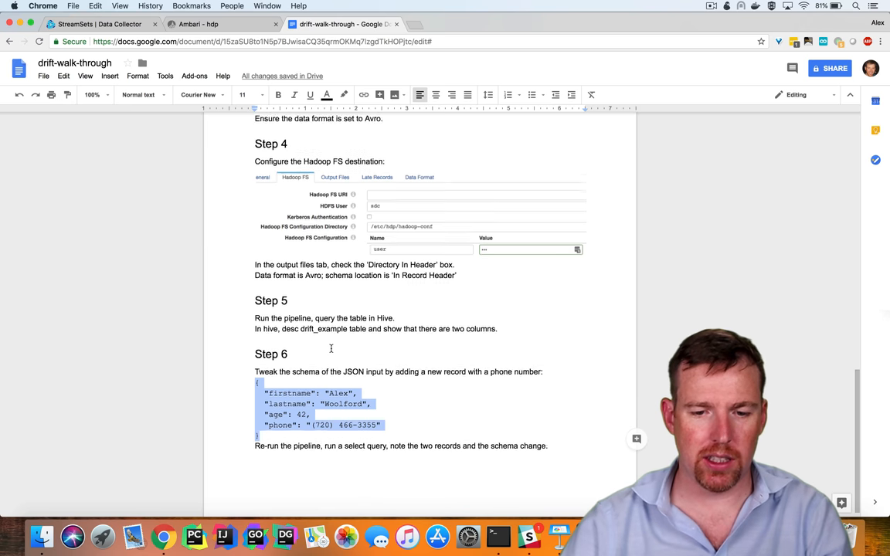
pyautogui.scroll(10, 330, 349)
pyautogui.moveTo(263, 398); pyautogui.dragTo(239, 355)
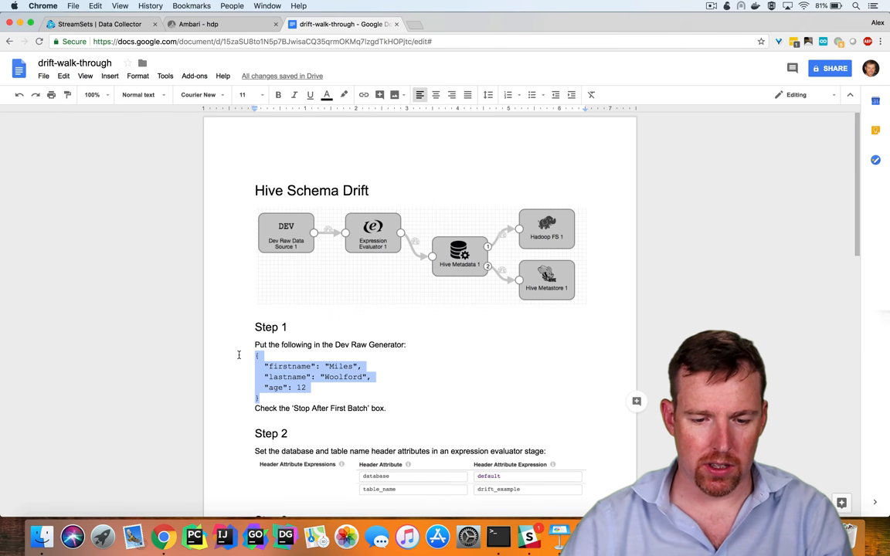
pyautogui.press('super+c')
pyautogui.click(99, 23)
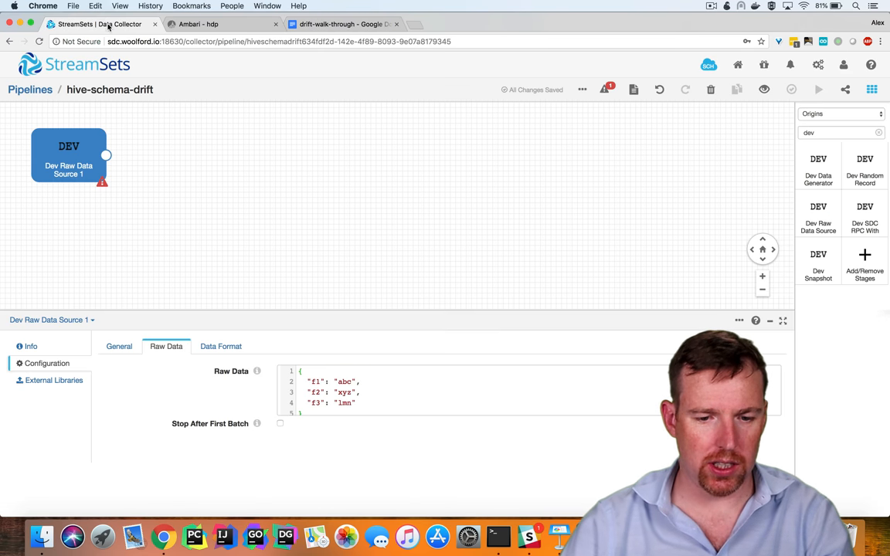
pyautogui.click(299, 371)
pyautogui.press('super+a')
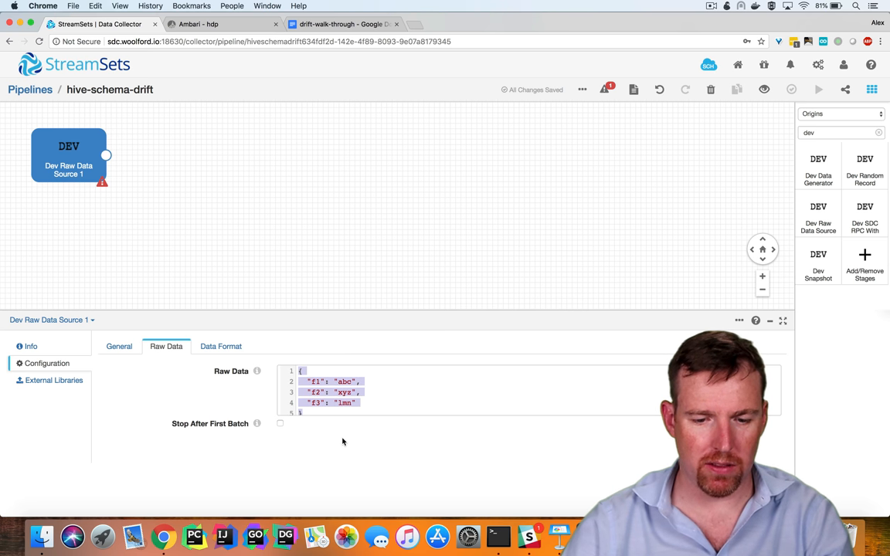
pyautogui.press('super+v')
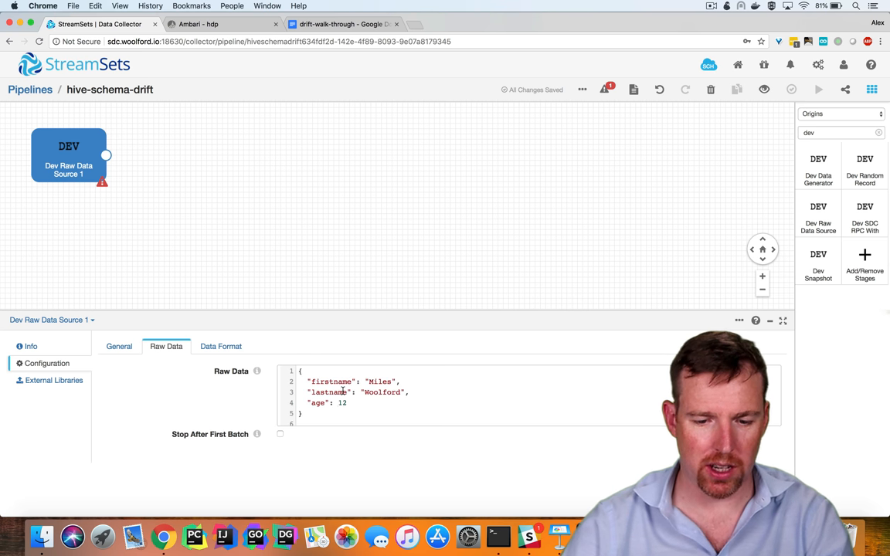
pyautogui.press('BackSpace')
pyautogui.click(279, 424)
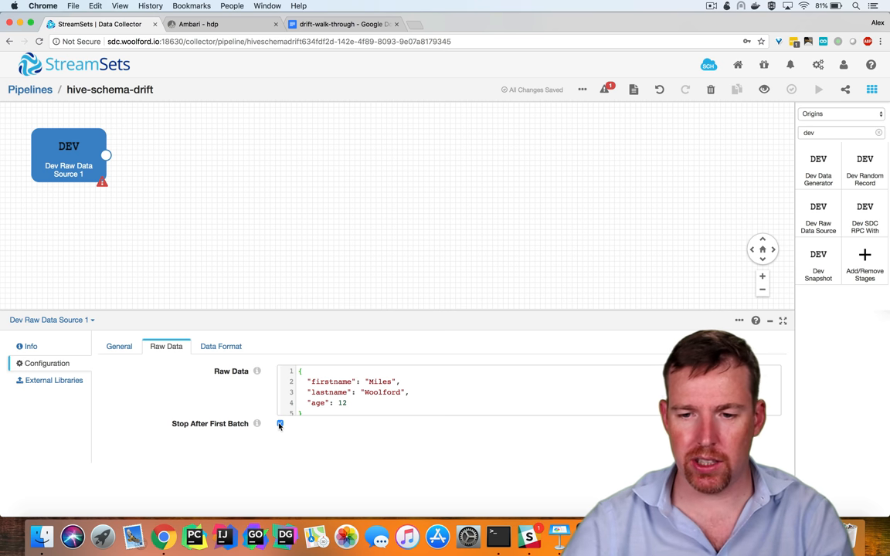
# - Add an Expression Evaluator from the Processors library (search 'eva') and link it from the raw source
pyautogui.click(840, 113)
pyautogui.click(840, 123)
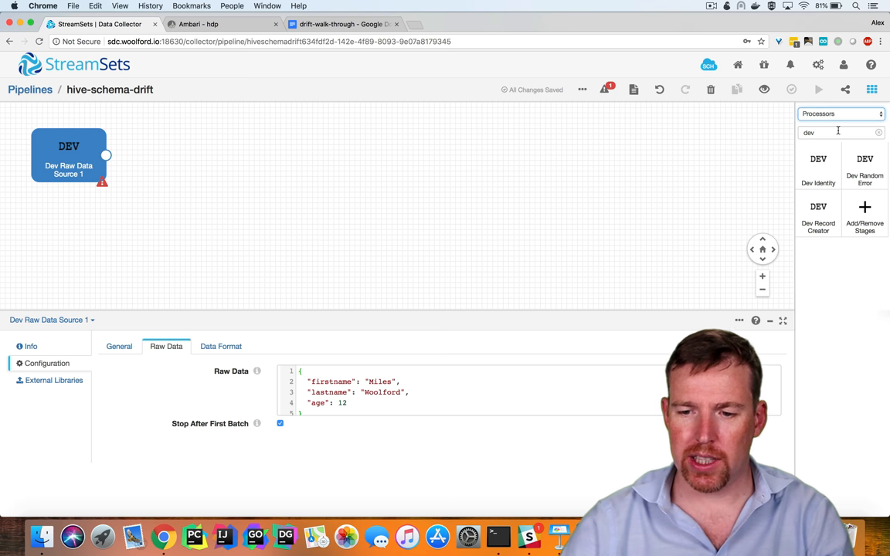
pyautogui.click(835, 133)
pyautogui.hotkey('ctrl', 'a')
pyautogui.write('eva')
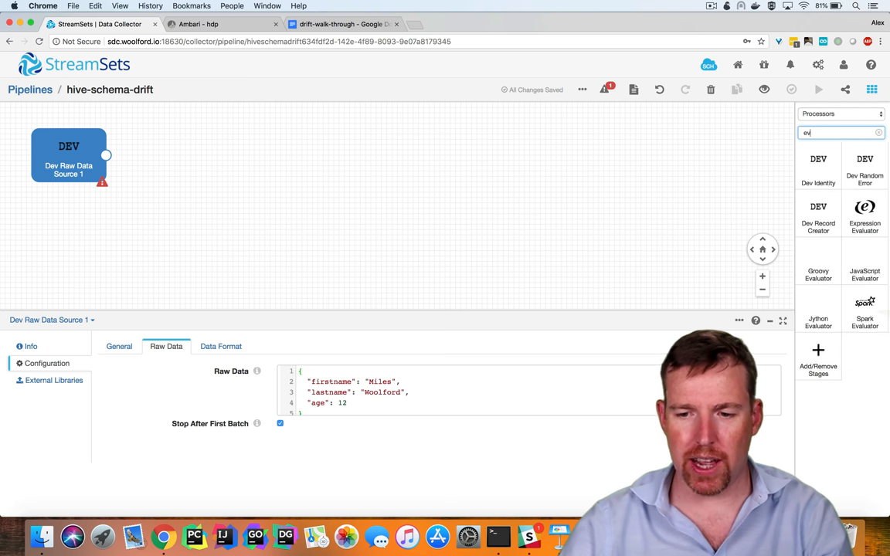
pyautogui.click(818, 166)
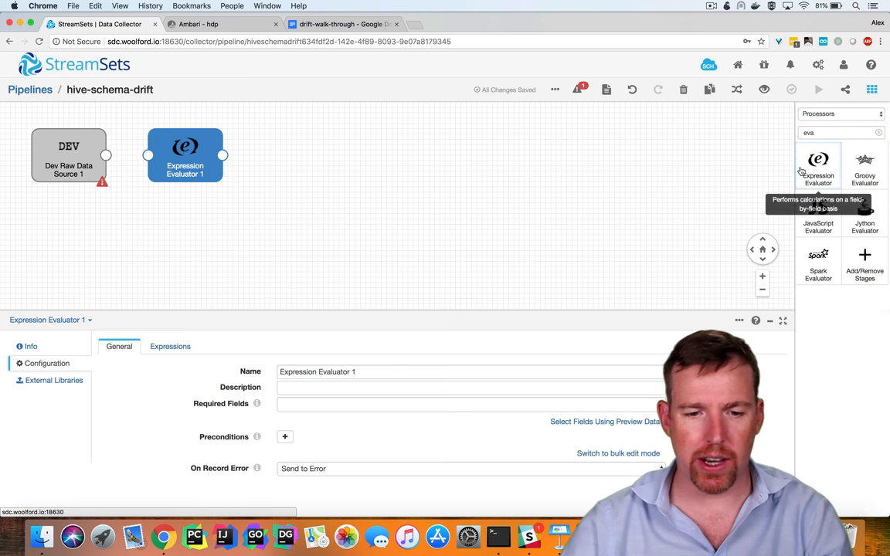
pyautogui.moveTo(106, 155); pyautogui.dragTo(147, 157)
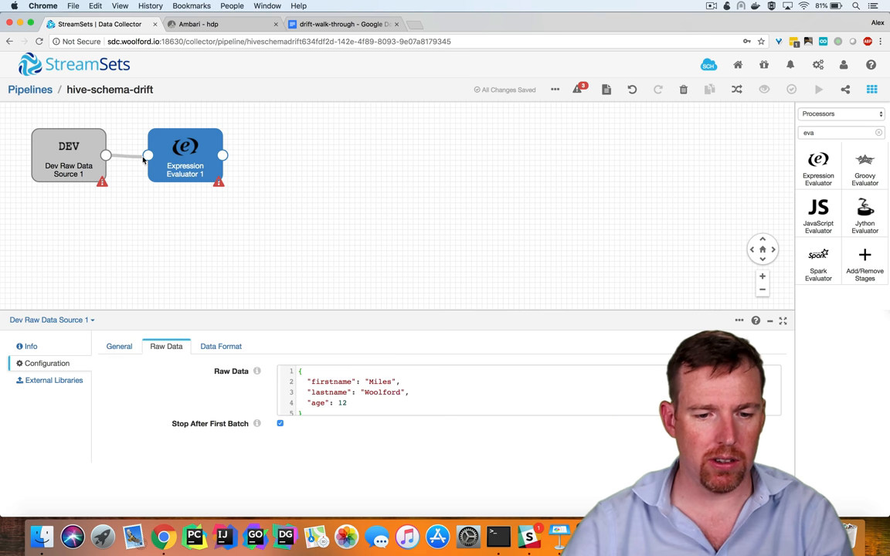
# - Set header attributes database=default and table_name=drift_example in the evaluator's Expressions settings
pyautogui.click(185, 154)
pyautogui.click(170, 346)
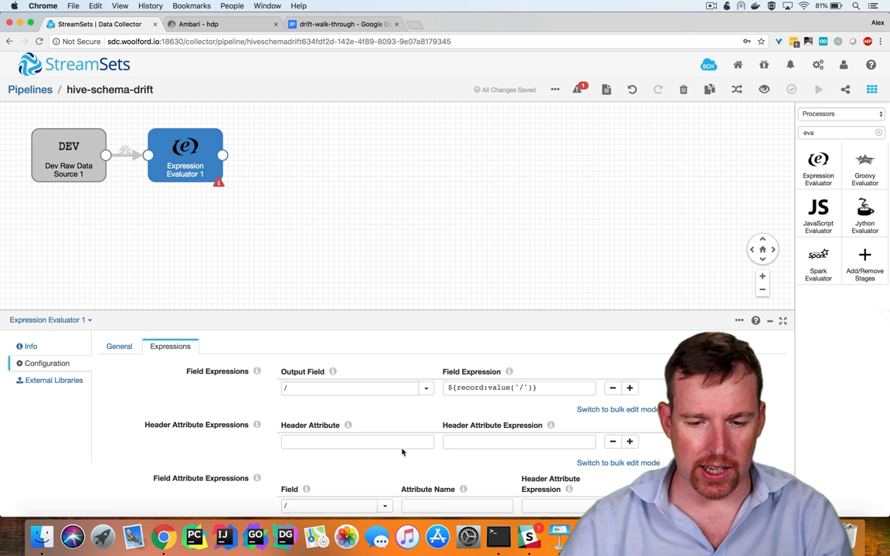
pyautogui.write('database')
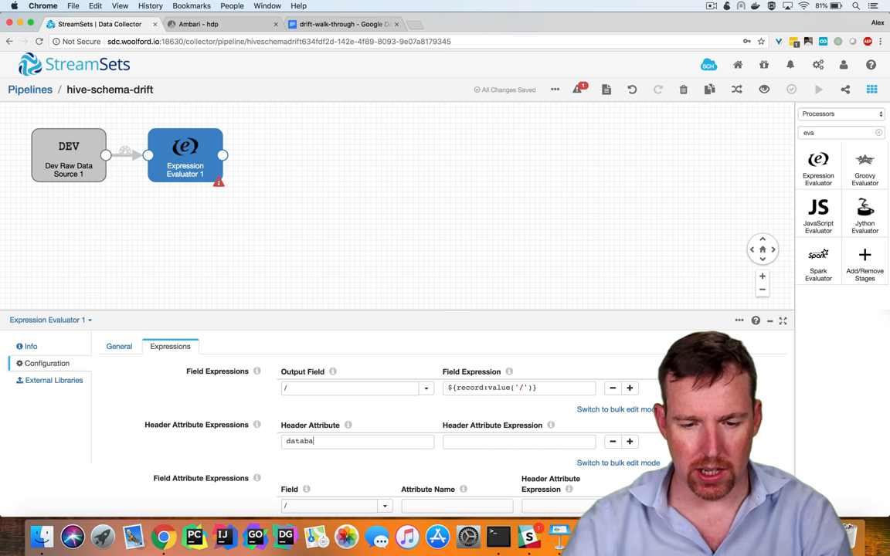
pyautogui.click(518, 441)
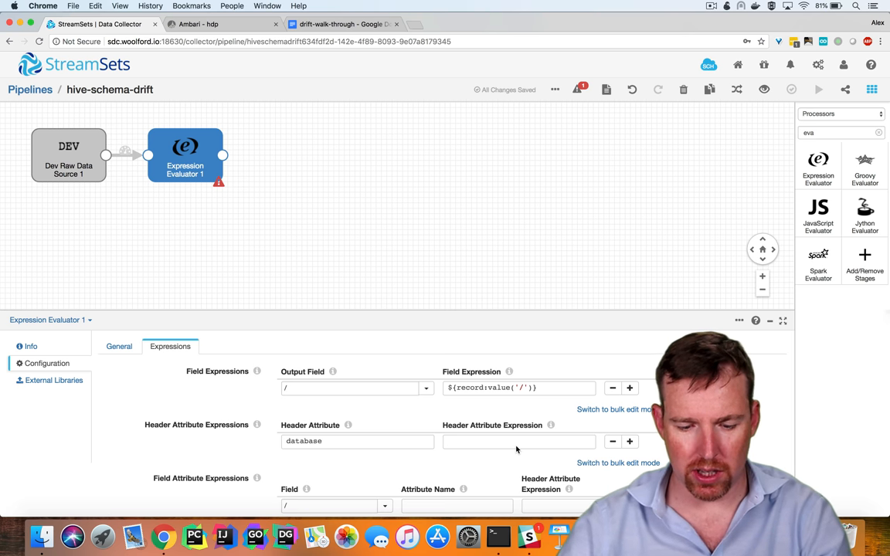
pyautogui.write('default')
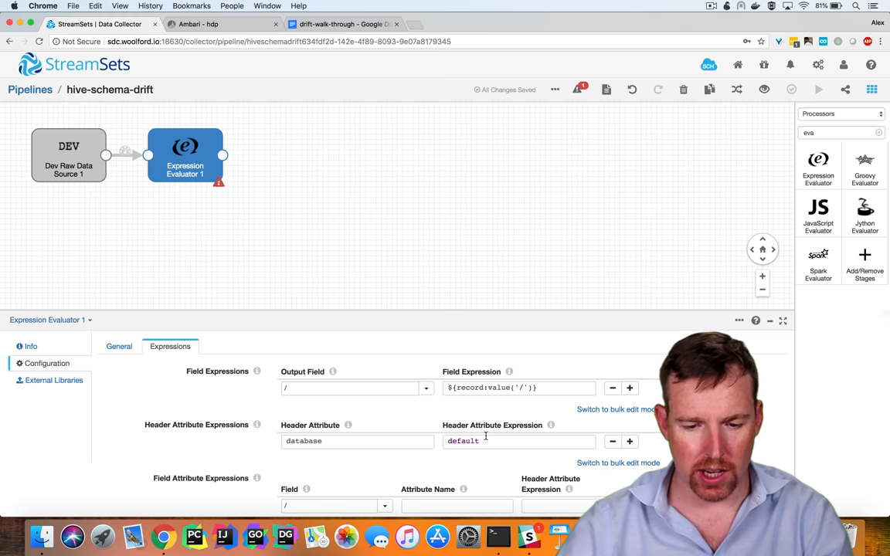
pyautogui.scroll(-1, 634, 433)
pyautogui.click(630, 411)
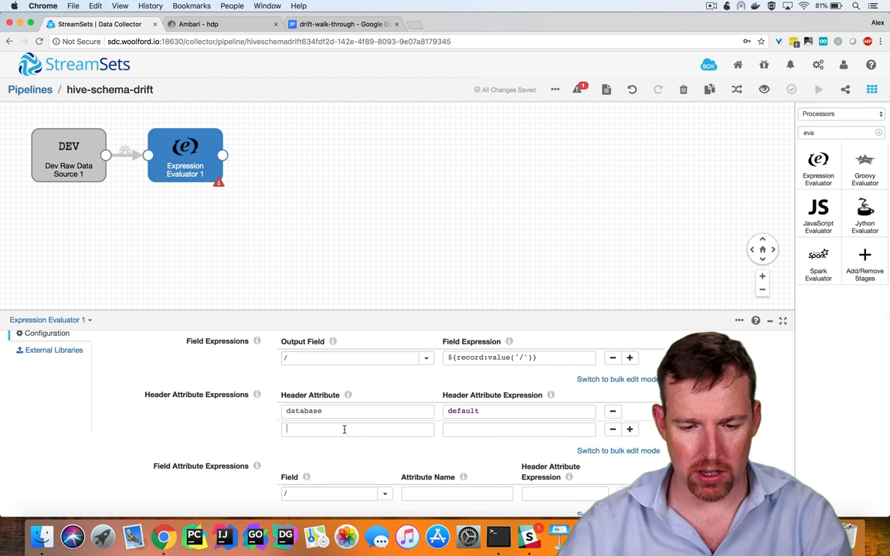
pyautogui.write('table_name')
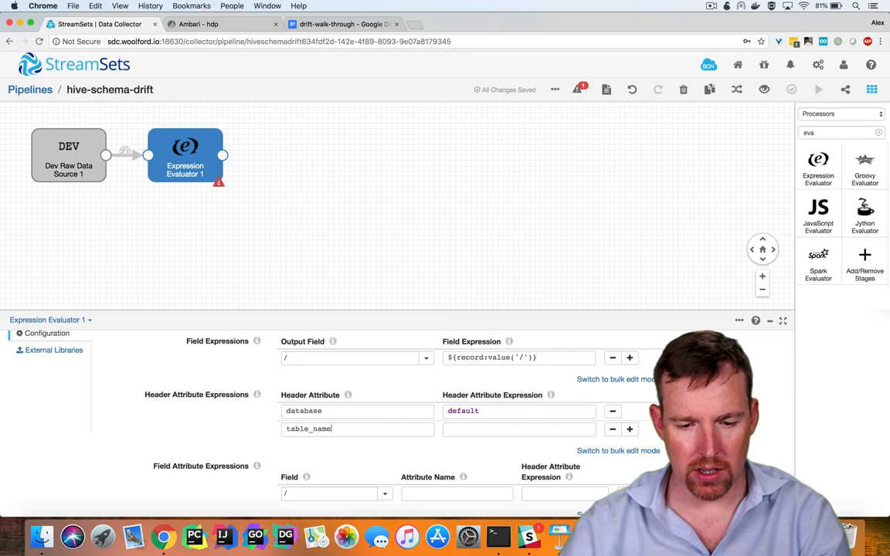
pyautogui.click(478, 429)
pyautogui.write('drif')
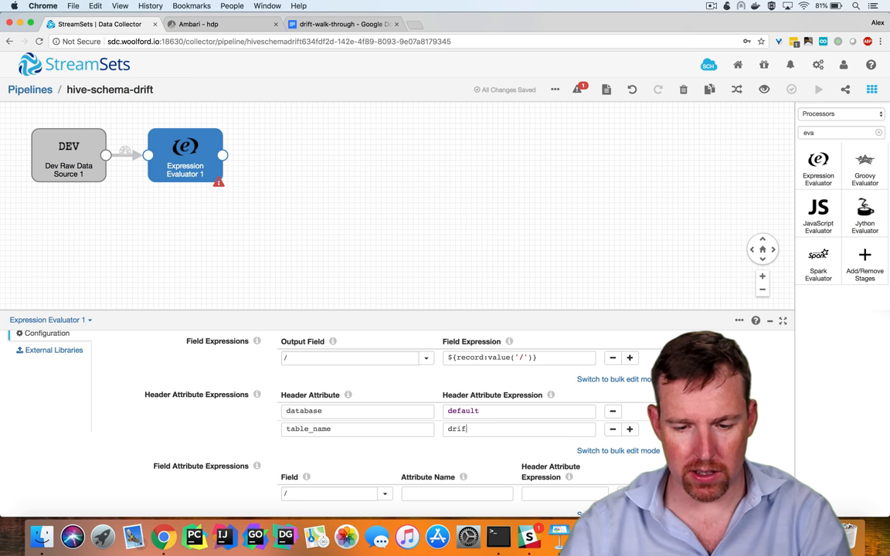
pyautogui.write('t_exa')
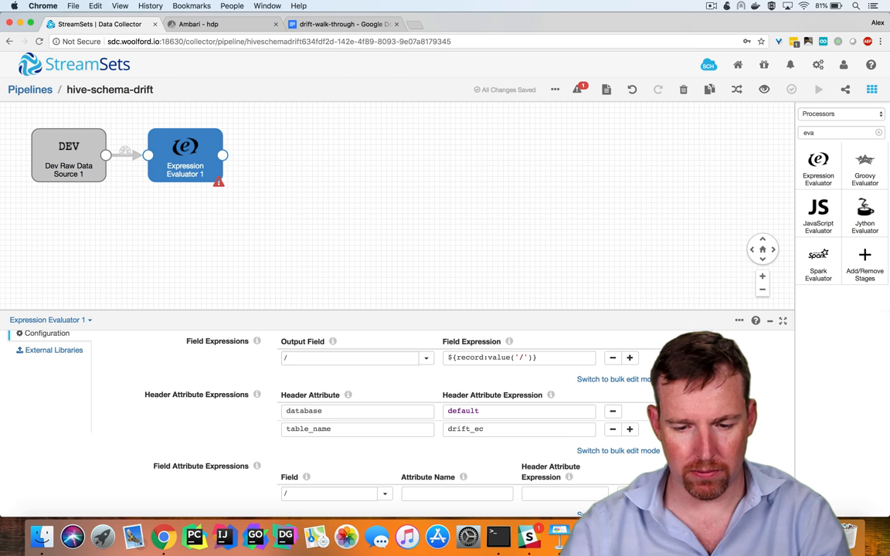
pyautogui.write('mple')
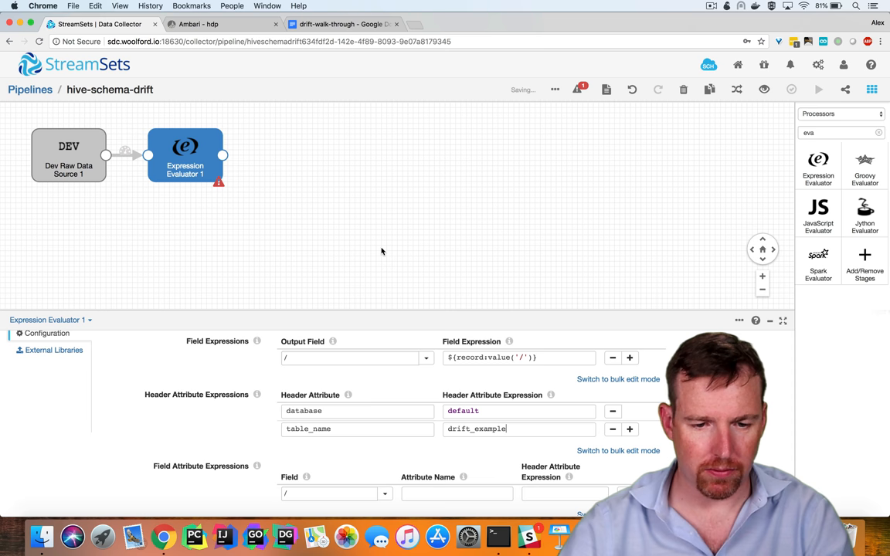
# - Commit the drift_example value and run a pipeline preview
pyautogui.click(332, 225)
pyautogui.click(185, 155)
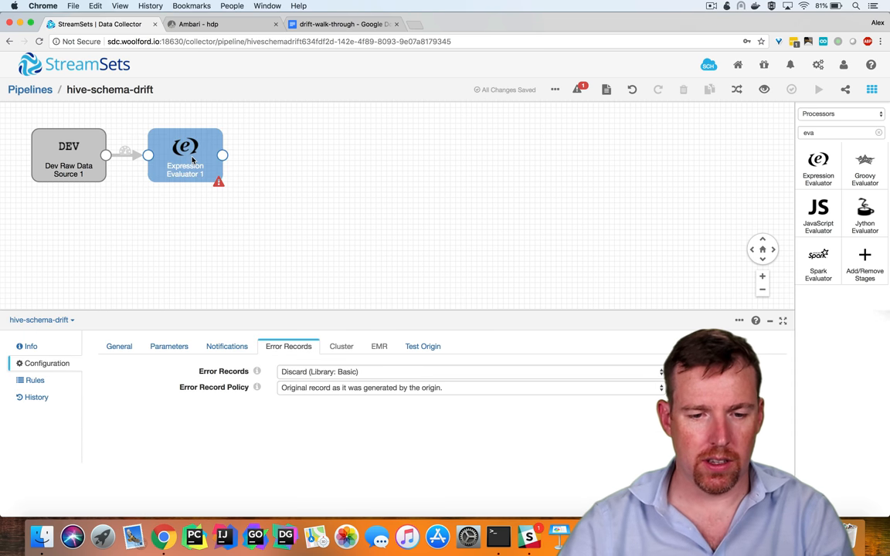
pyautogui.click(763, 89)
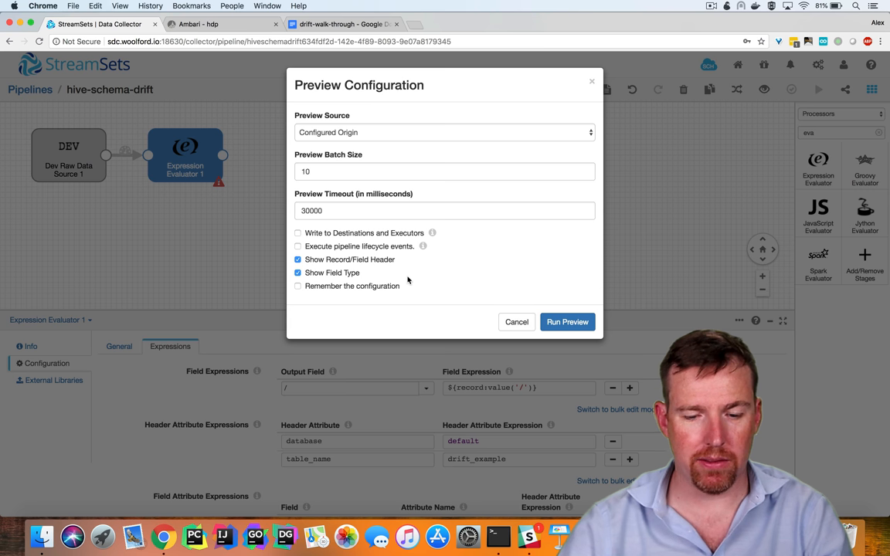
pyautogui.click(567, 322)
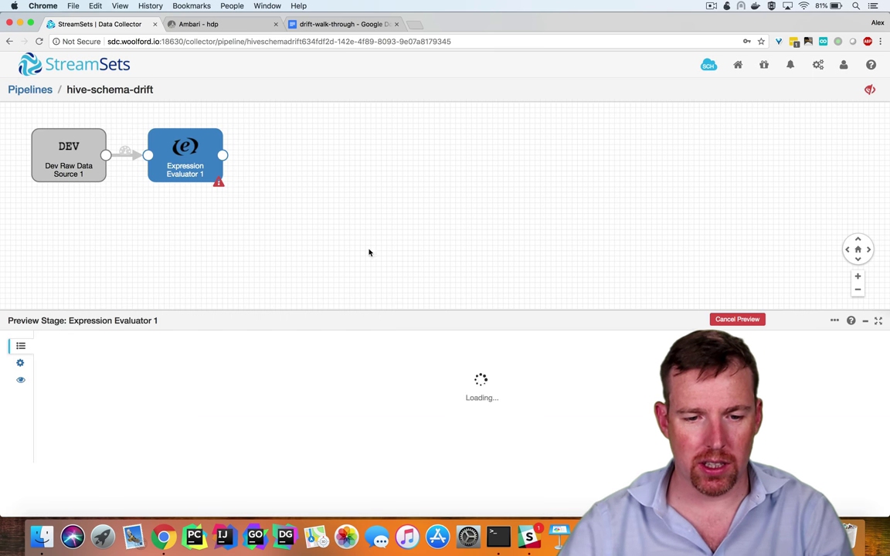
# - Inspect the Expression Evaluator output record header showing database default and table_name drift_example
pyautogui.click(207, 156)
pyautogui.click(472, 362)
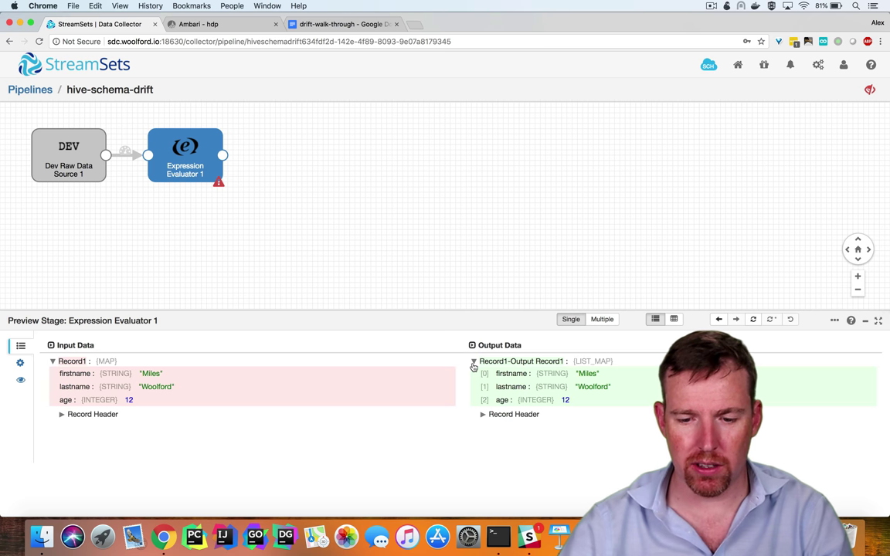
pyautogui.click(483, 415)
pyautogui.scroll(-2, 540, 463)
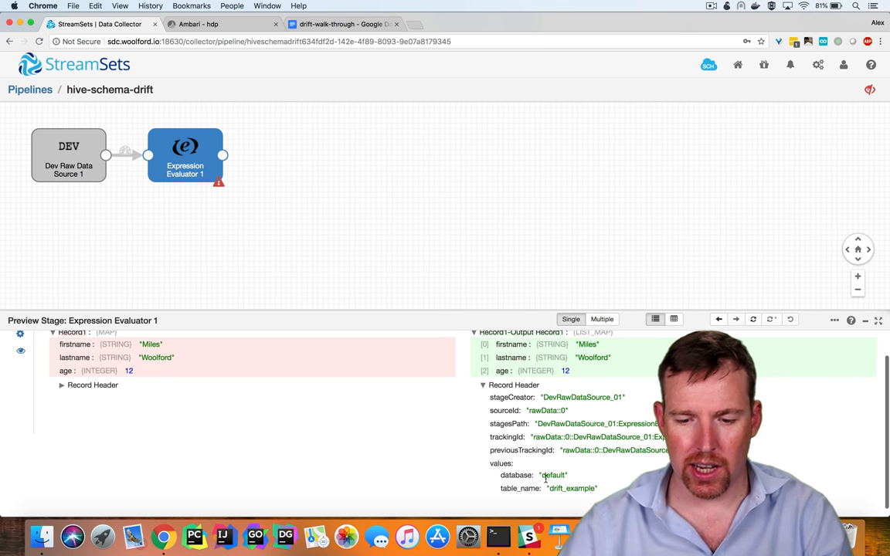
pyautogui.doubleClick(545, 476)
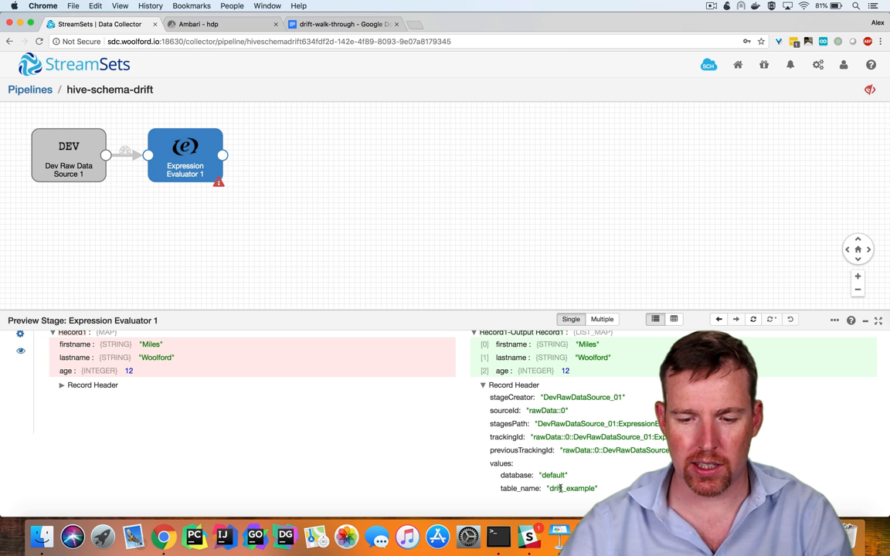
pyautogui.moveTo(595, 488); pyautogui.dragTo(541, 492)
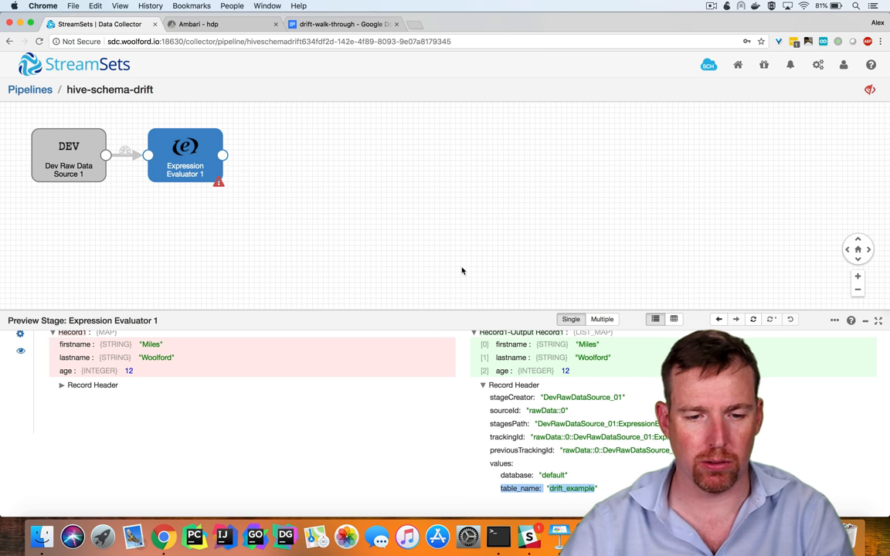
# - Close the preview, add a Hive Metadata stage (search 'met') and feed it from the Expression Evaluator
pyautogui.click(877, 320)
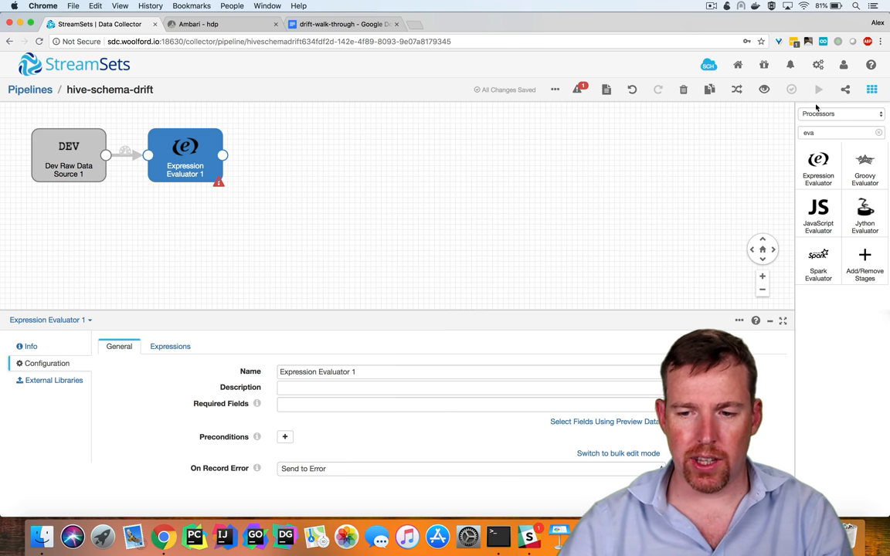
pyautogui.doubleClick(824, 133)
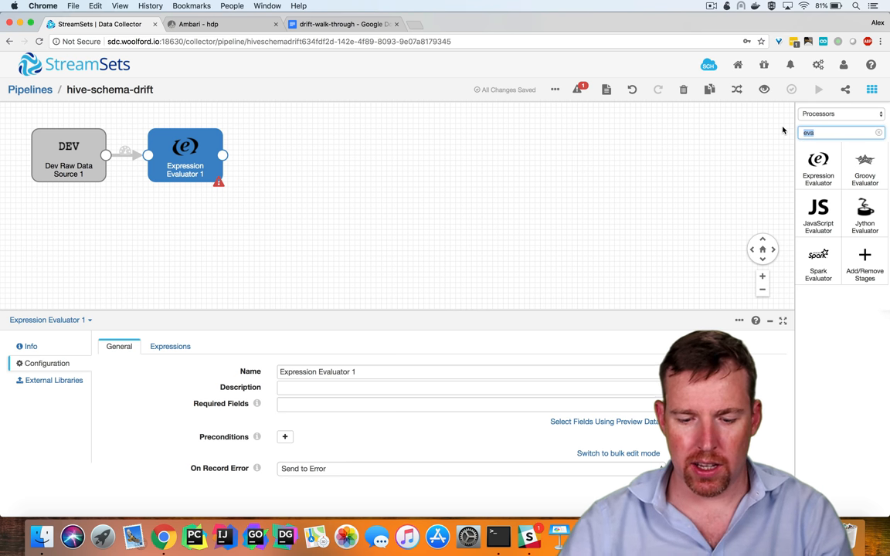
pyautogui.write('met')
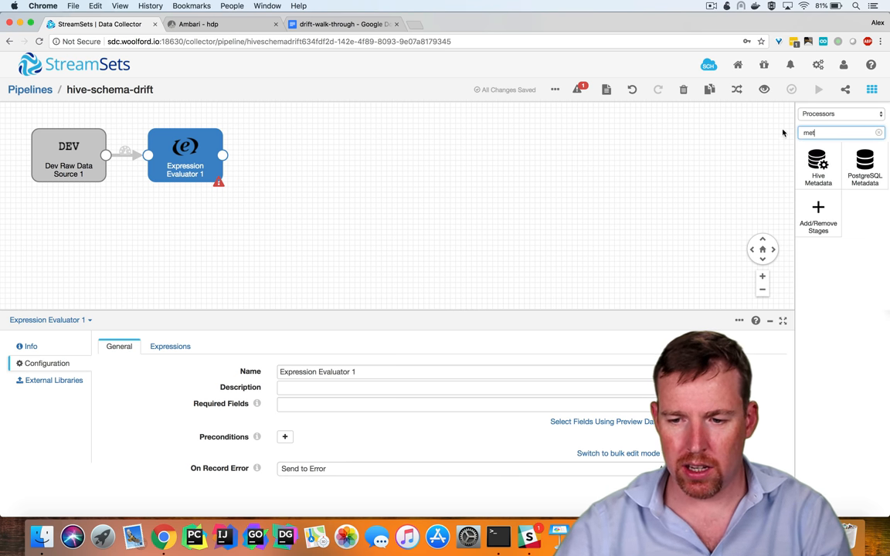
pyautogui.click(819, 166)
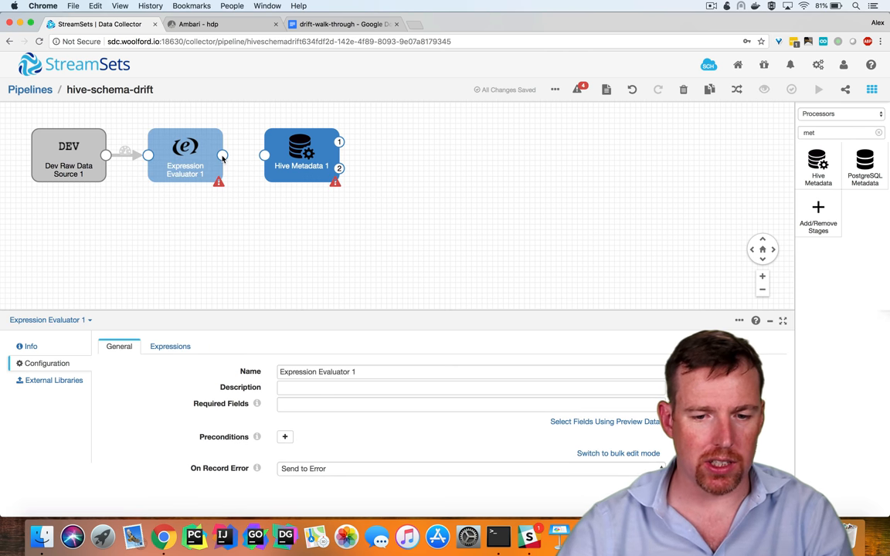
pyautogui.moveTo(222, 155); pyautogui.dragTo(279, 155)
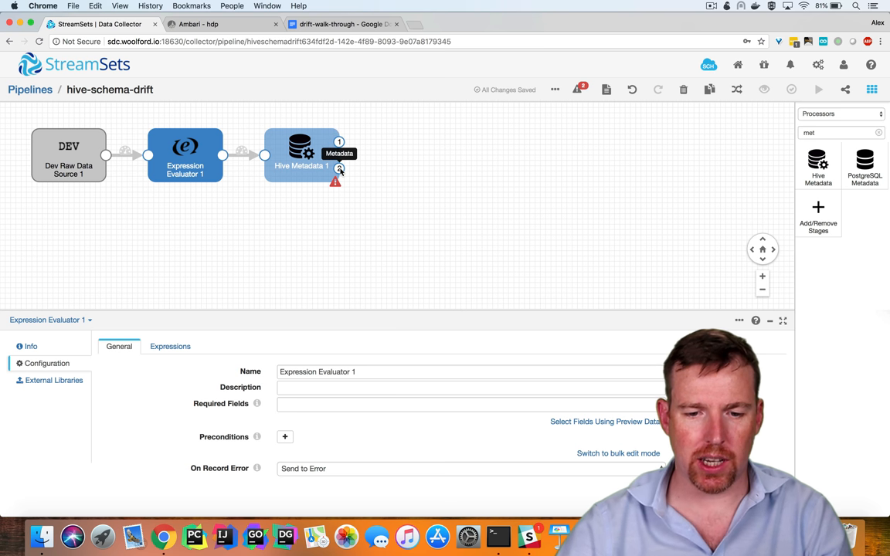
# - Switch the stage library to Destinations
pyautogui.click(823, 114)
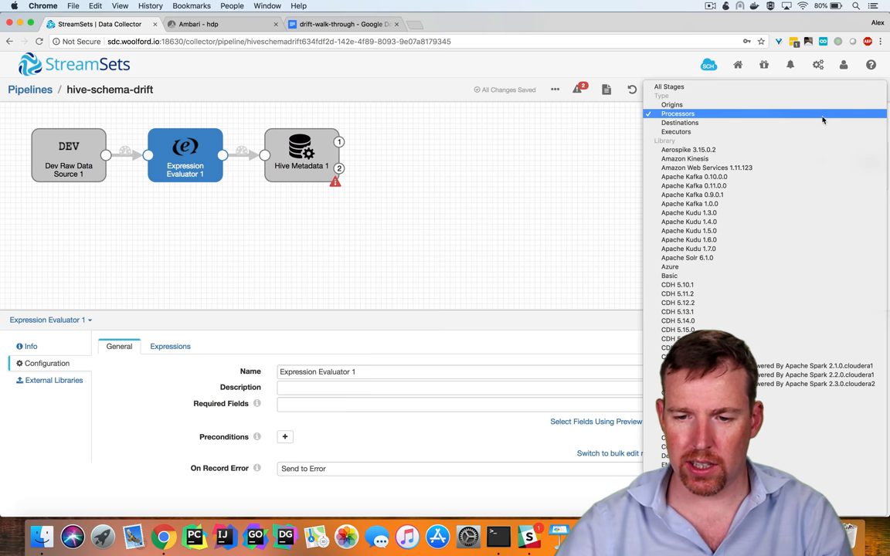
pyautogui.click(679, 123)
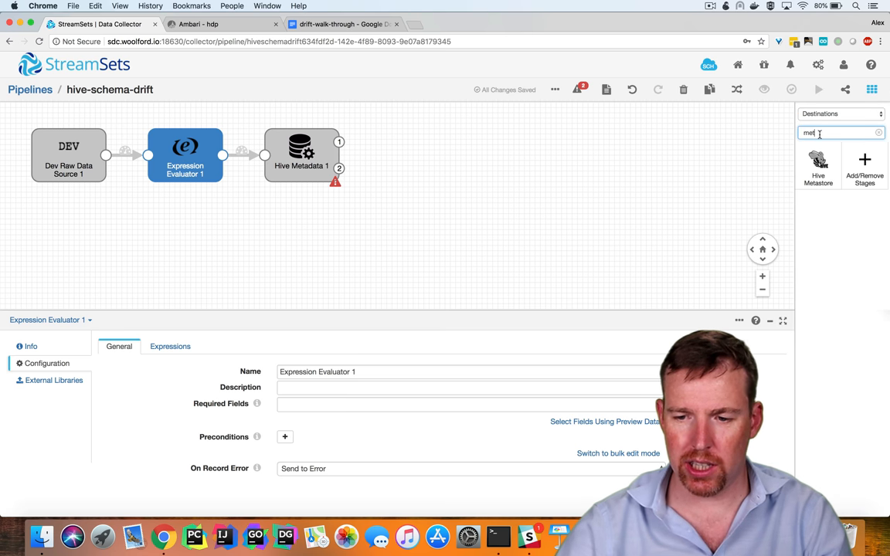
# - Add a Hadoop FS destination and connect Hive Metadata's first output to it
pyautogui.press('BackSpace')
pyautogui.press('BackSpace')
pyautogui.press('BackSpace')
pyautogui.write('had')
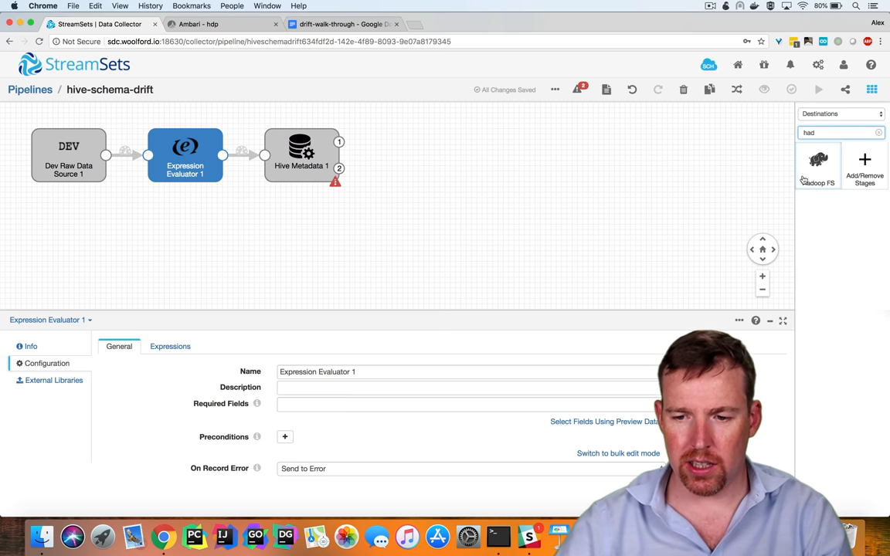
pyautogui.click(818, 162)
pyautogui.click(301, 155)
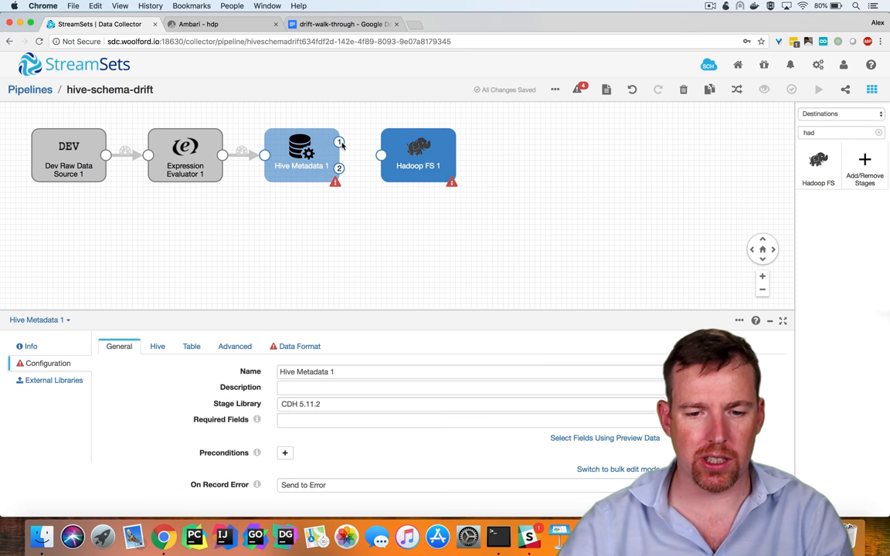
pyautogui.moveTo(338, 142); pyautogui.dragTo(382, 156)
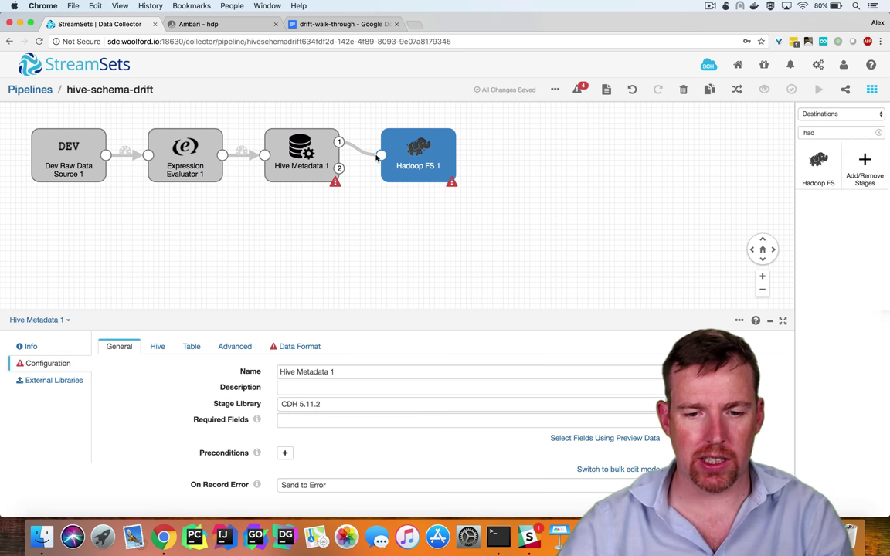
# - Add a Hive Metastore destination below Hadoop FS and connect Hive Metadata's second output to it
pyautogui.click(823, 134)
pyautogui.press('BackSpace')
pyautogui.press('BackSpace')
pyautogui.press('BackSpace')
pyautogui.write('hi')
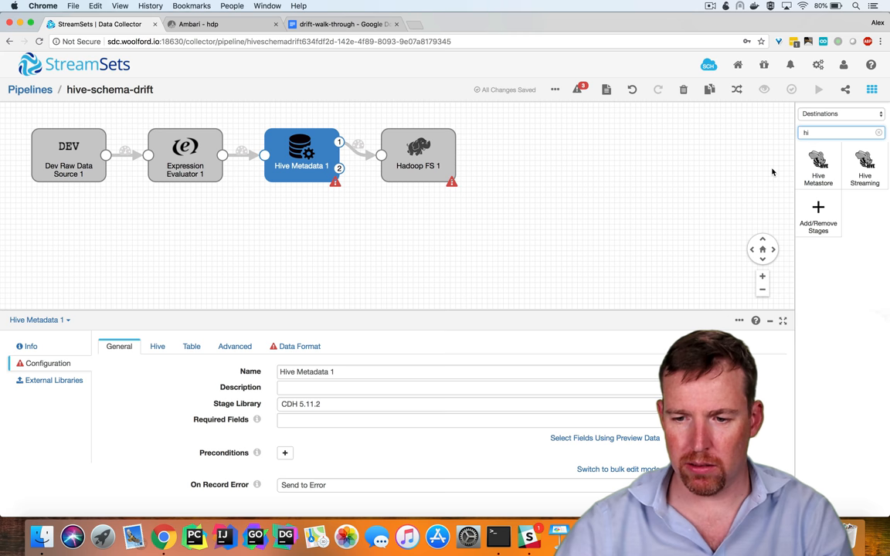
pyautogui.click(818, 162)
pyautogui.moveTo(533, 150); pyautogui.dragTo(438, 232)
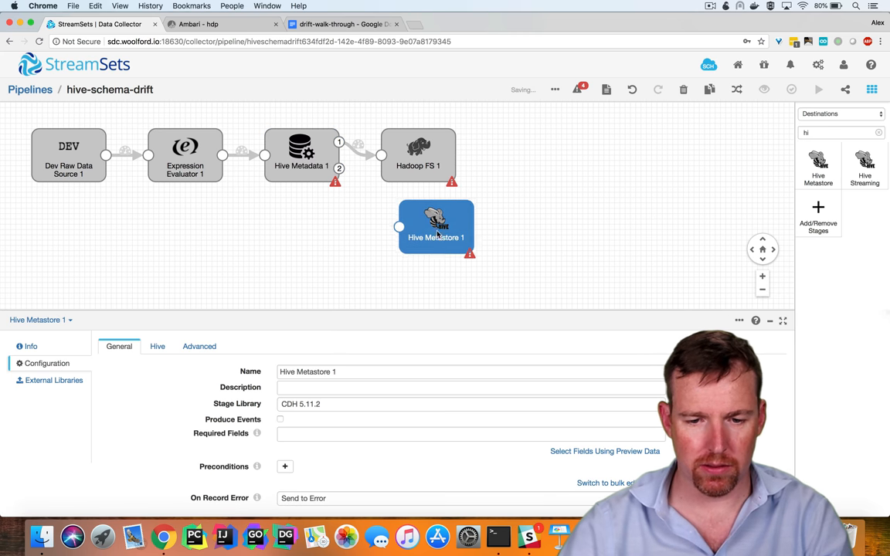
pyautogui.click(302, 155)
pyautogui.moveTo(339, 168); pyautogui.dragTo(388, 231)
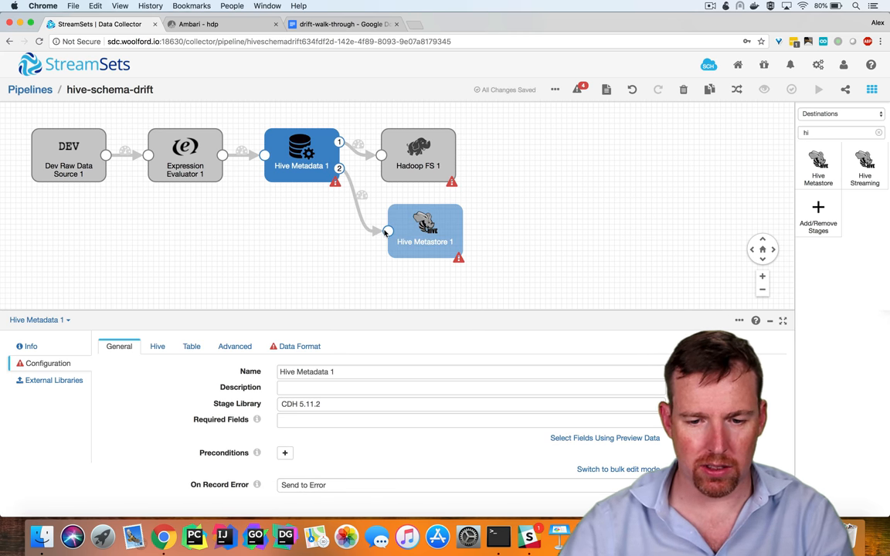
# - Auto Arrange the pipeline and check the Hive Metadata validation warning
pyautogui.click(737, 89)
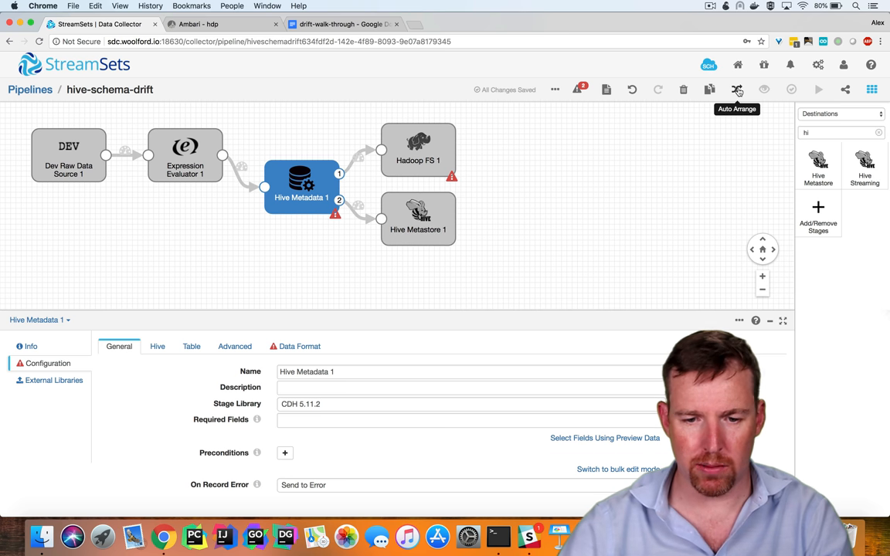
pyautogui.click(541, 170)
pyautogui.moveTo(335, 214)
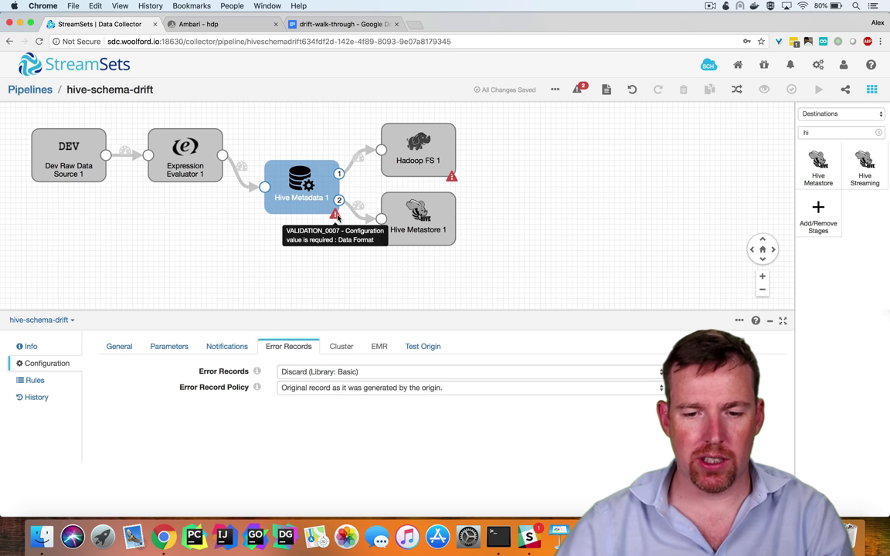
# - Set Hive Metadata's Data Format to Avro
pyautogui.click(306, 199)
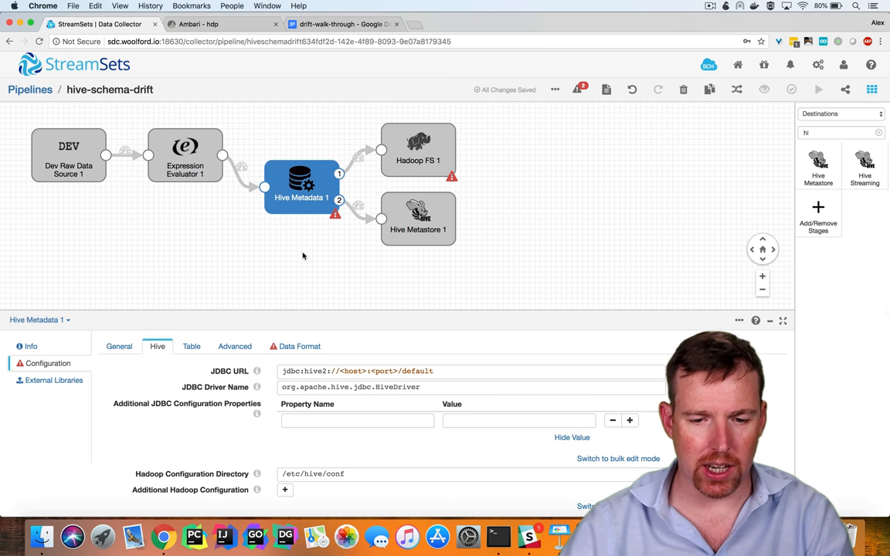
pyautogui.click(301, 346)
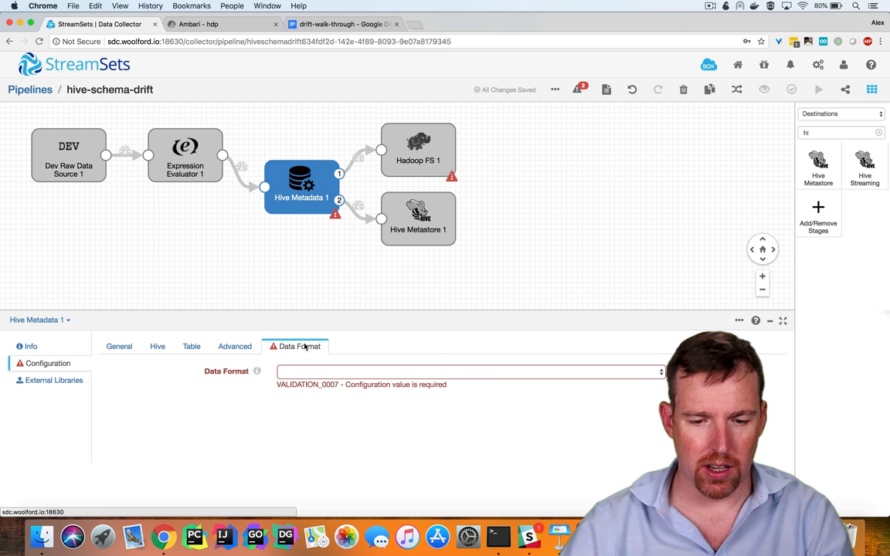
pyautogui.click(304, 372)
pyautogui.click(293, 380)
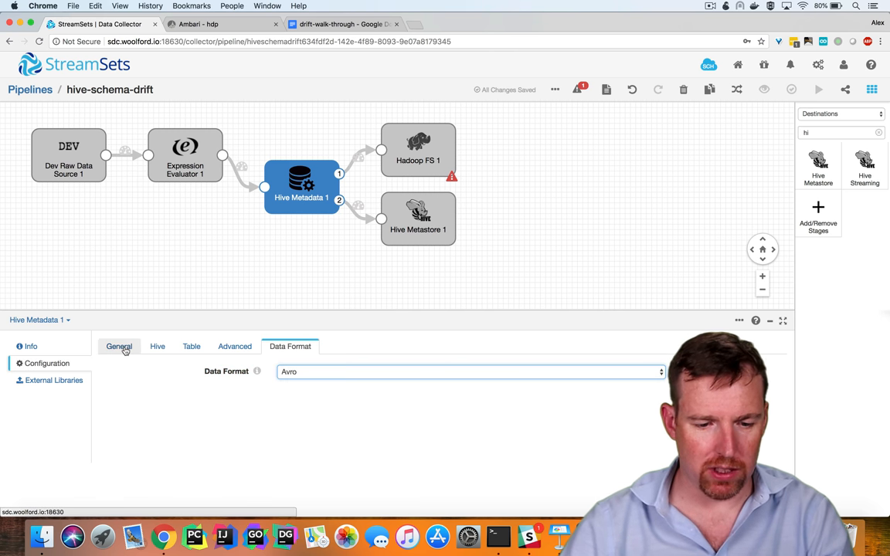
# - Set Hive Metadata's Stage Library to Hive 1.2 - HDP 2.6.2.1-1
pyautogui.click(119, 346)
pyautogui.click(321, 403)
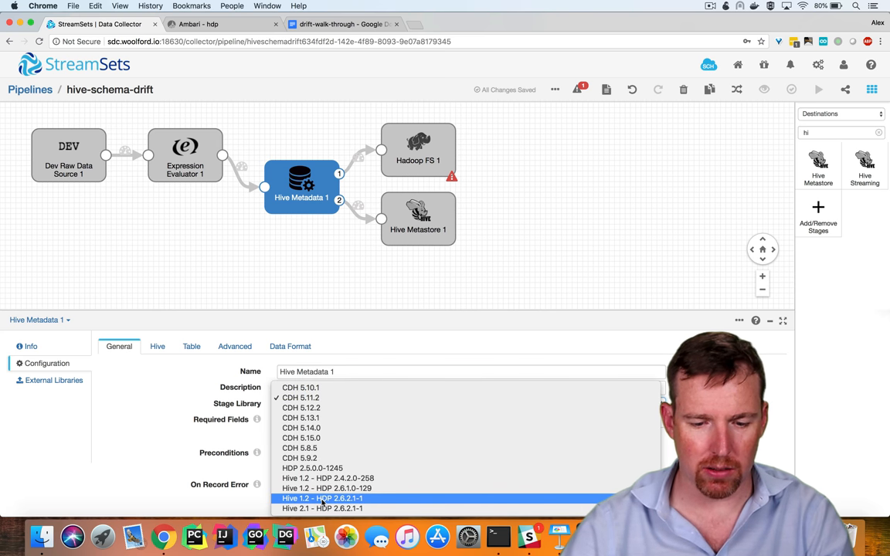
pyautogui.click(322, 502)
pyautogui.click(251, 251)
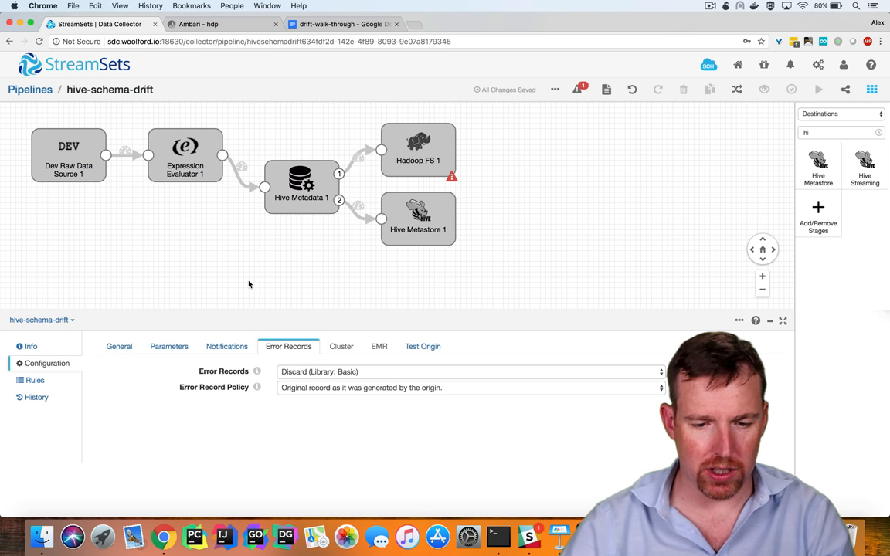
pyautogui.click(289, 216)
# - Delete the dt partition row in the Table settings, leaving database and table_name header expressions
pyautogui.click(191, 347)
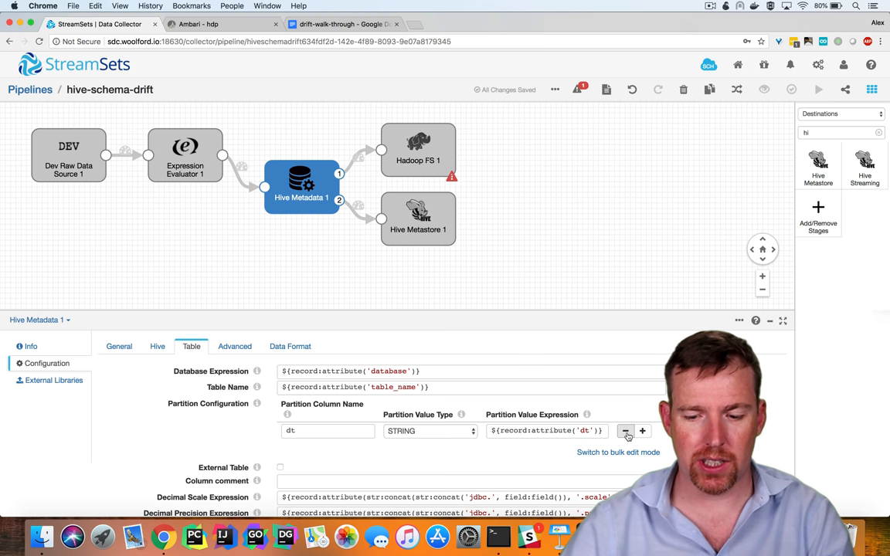
pyautogui.click(627, 433)
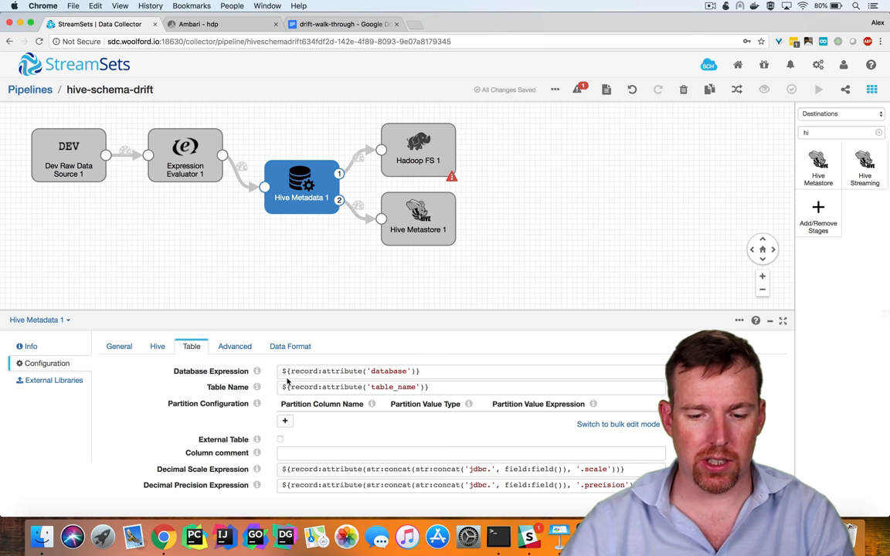
pyautogui.doubleClick(393, 372)
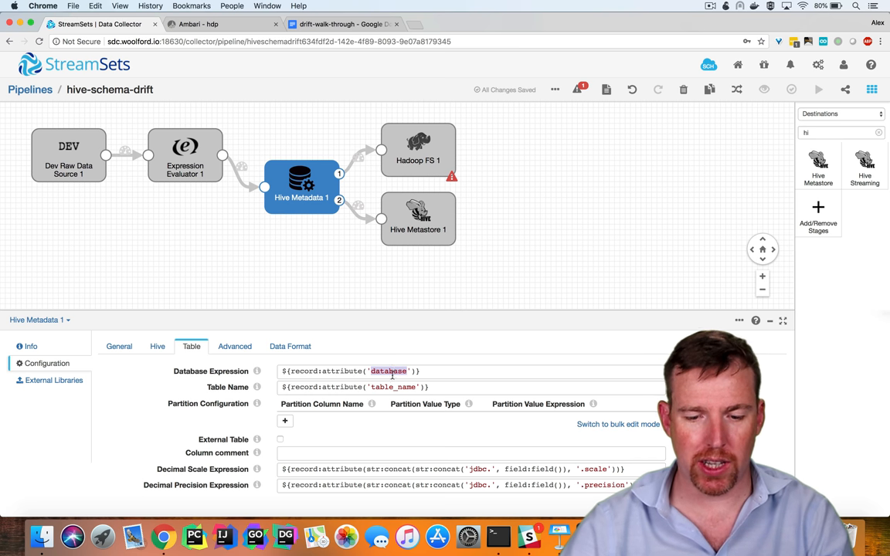
pyautogui.doubleClick(384, 386)
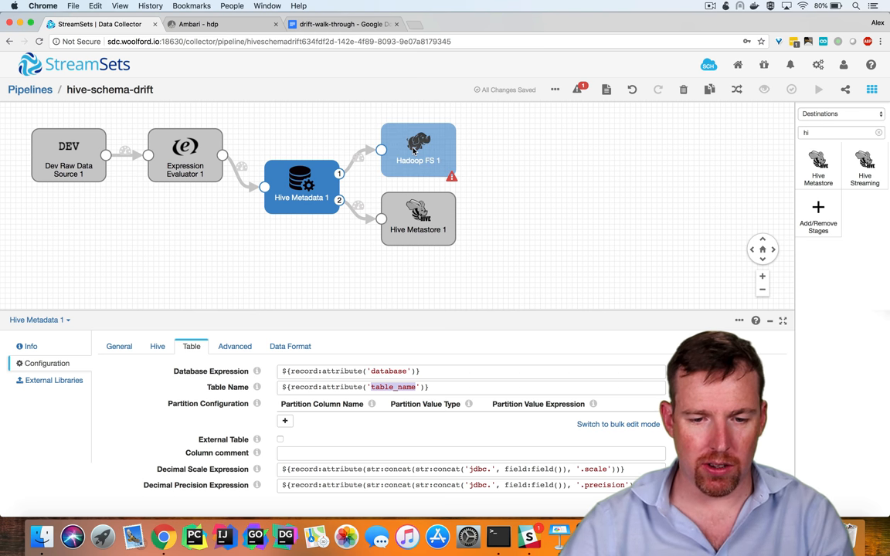
# - Review the Advanced, Data Format and Hive JDBC settings of Hive Metadata
pyautogui.click(234, 346)
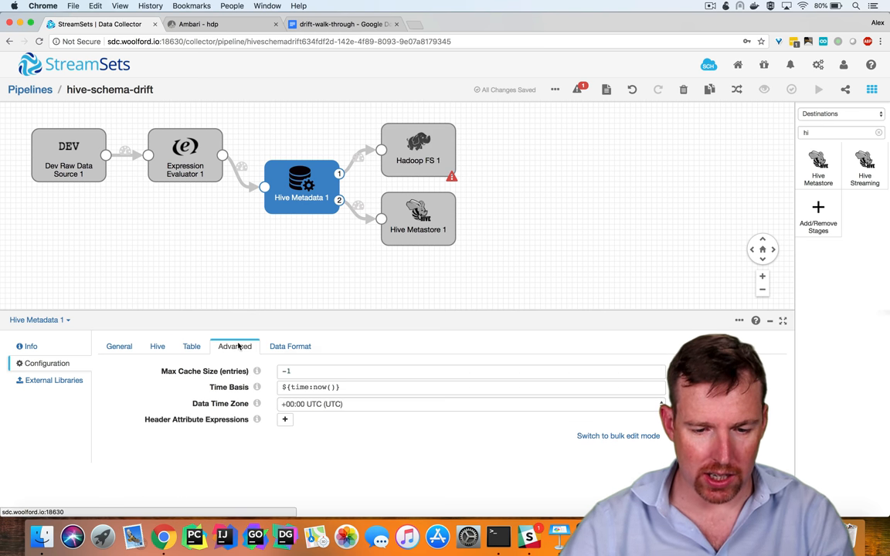
pyautogui.click(290, 346)
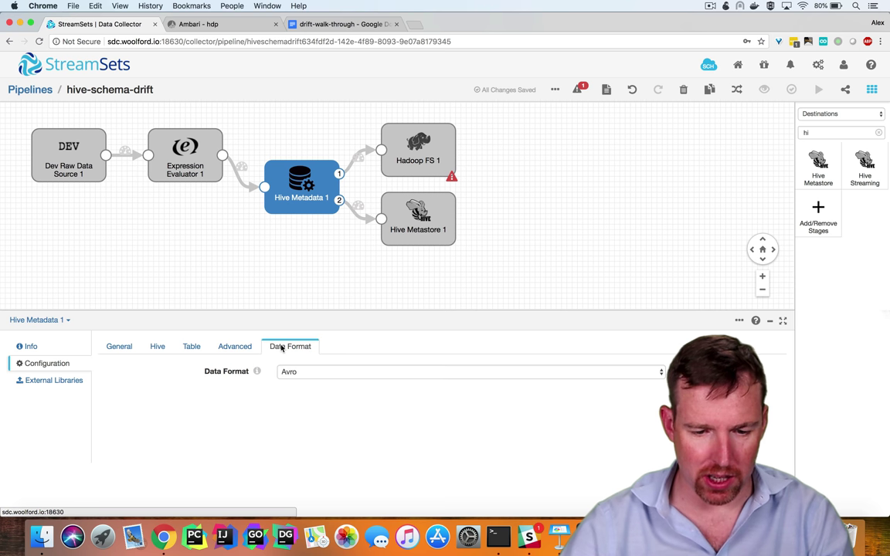
pyautogui.click(158, 346)
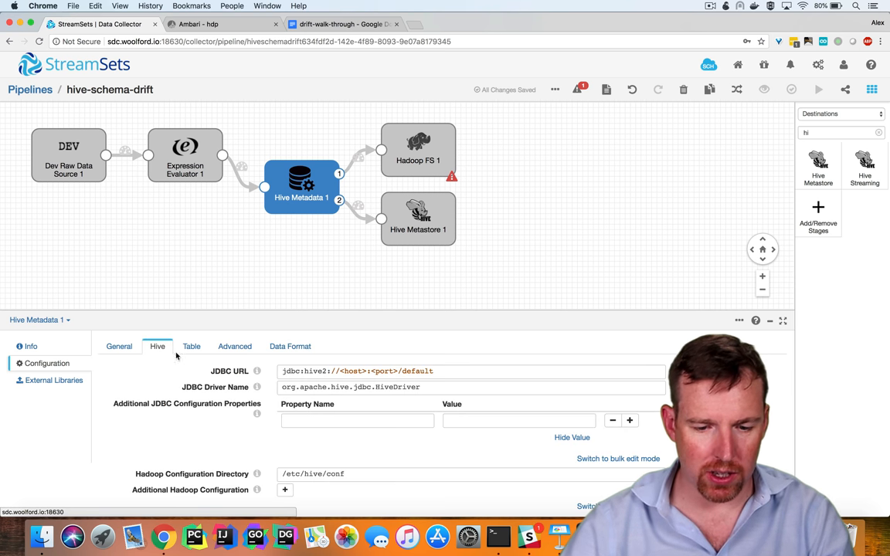
pyautogui.scroll(-1, 332, 403)
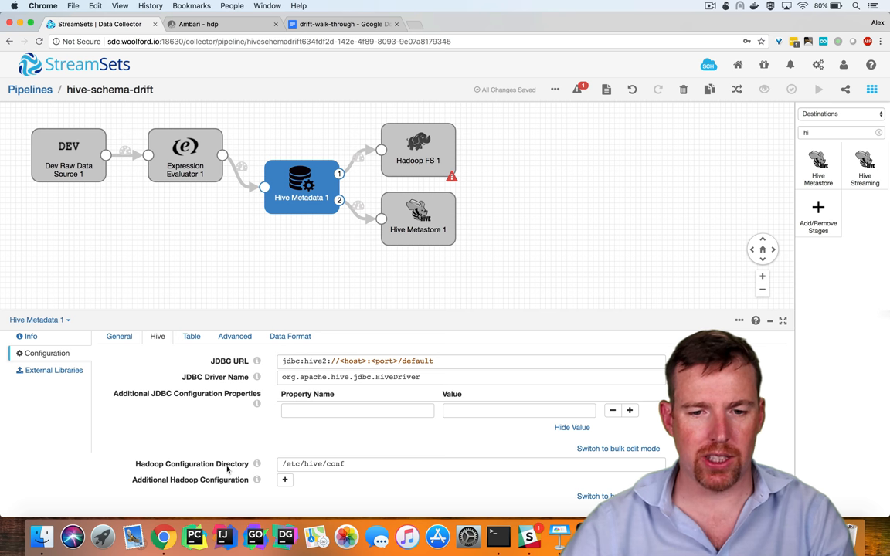
# - In Ambari, show the Hive service summary and its Actions list
pyautogui.click(230, 24)
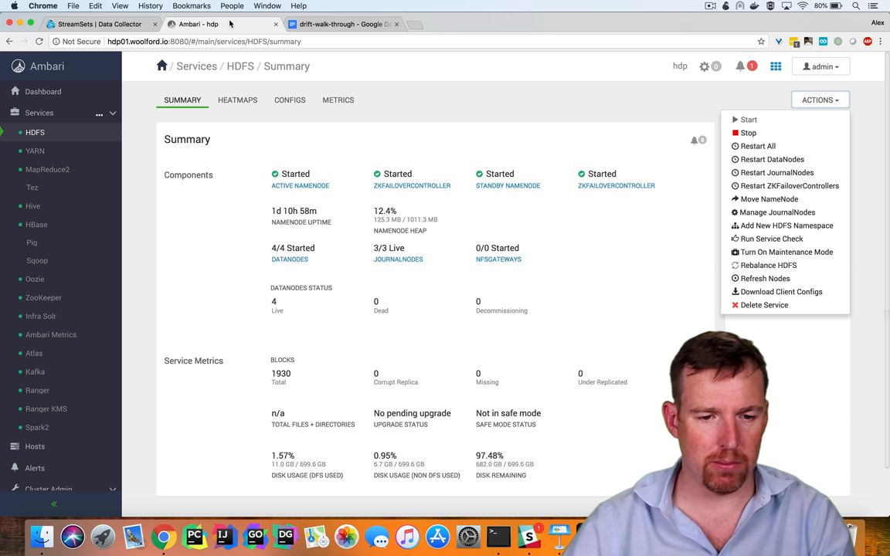
pyautogui.click(33, 206)
pyautogui.click(819, 100)
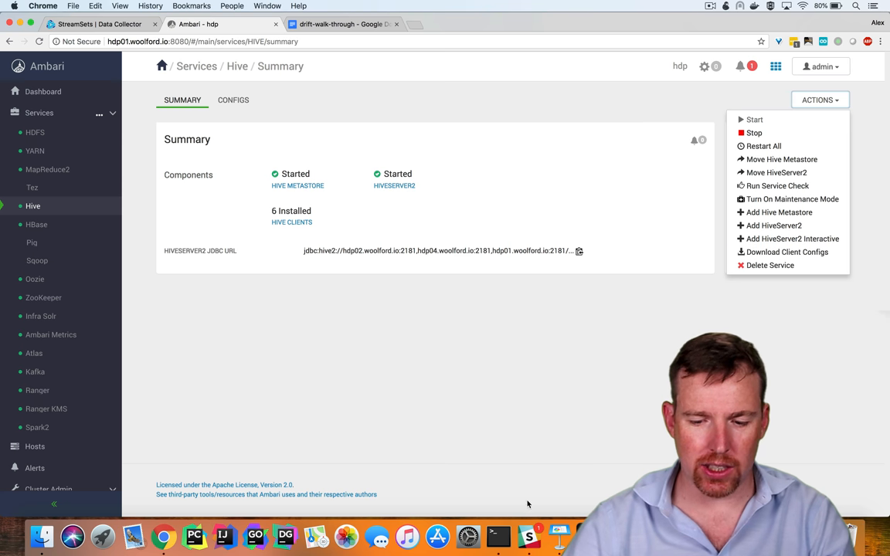
# - Run locate hive-site.xml in Terminal and select the /etc/hdp/hive-conf path
pyautogui.click(504, 535)
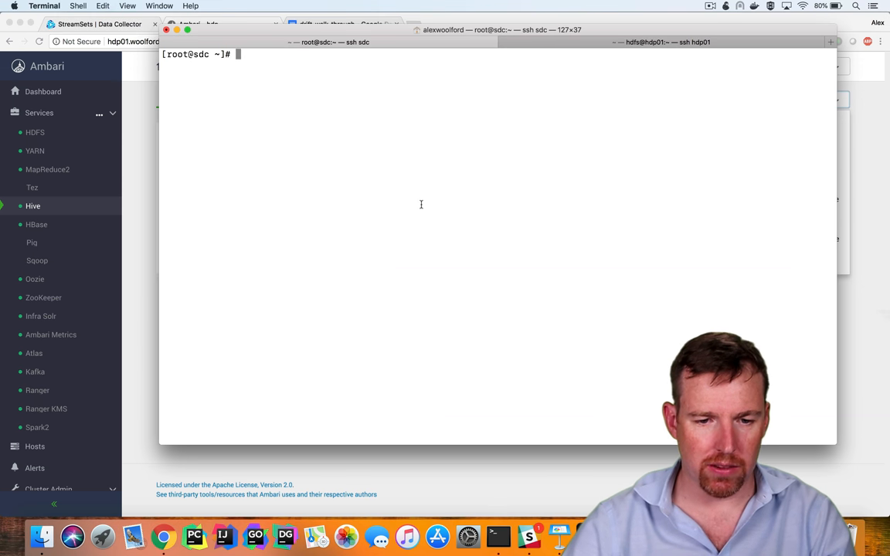
pyautogui.write('locate')
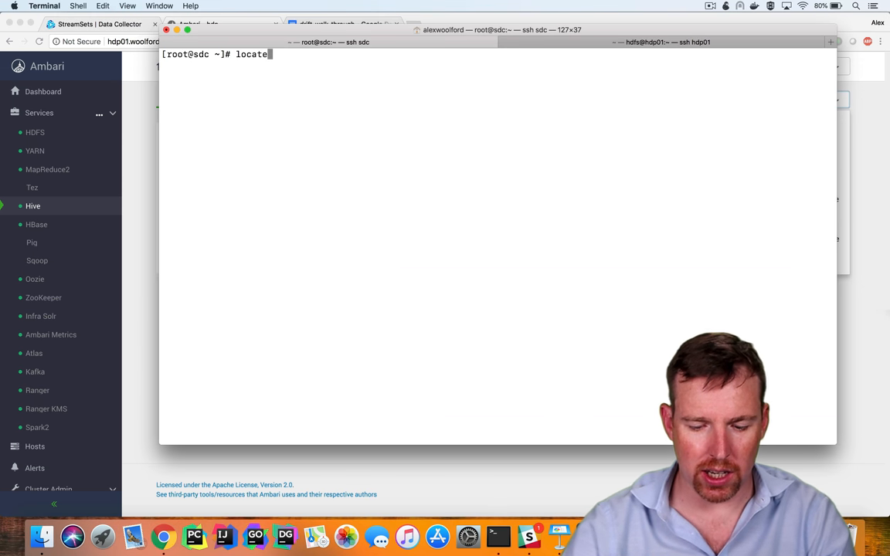
pyautogui.write(' hive-si')
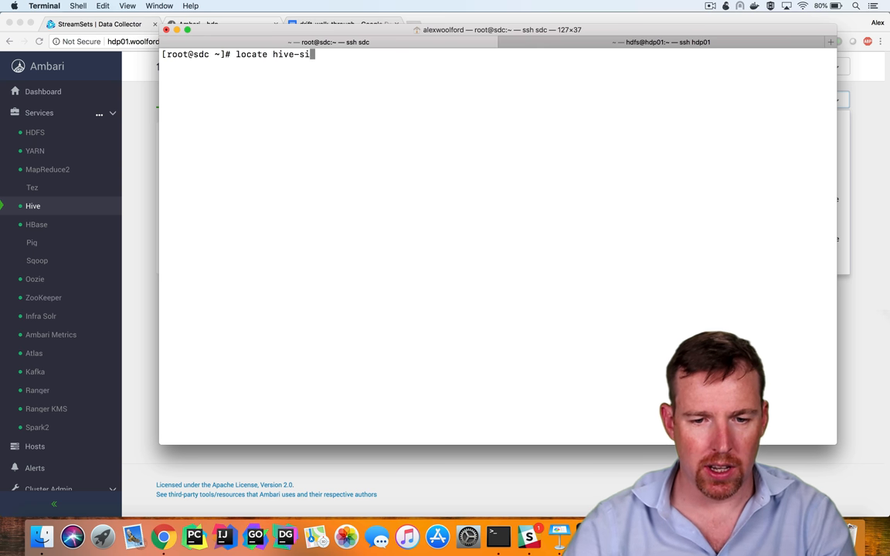
pyautogui.write('te.xml')
pyautogui.press('Return')
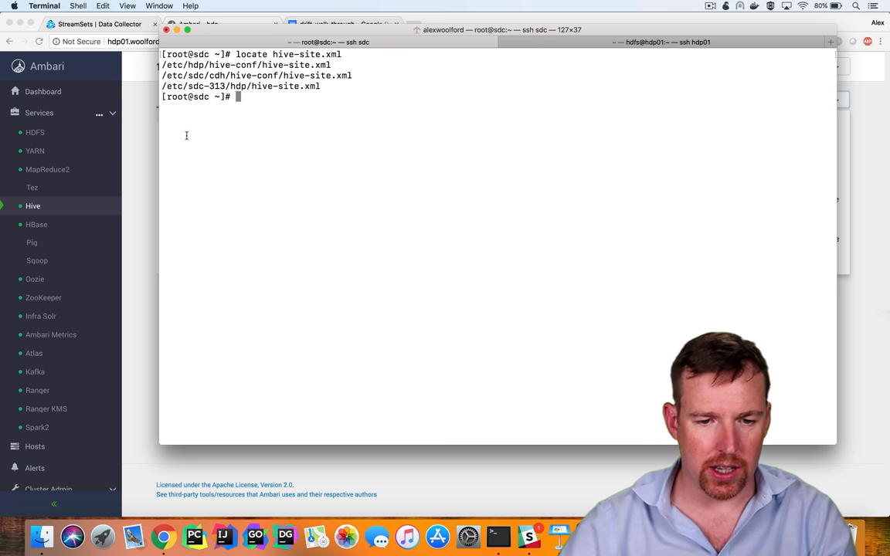
pyautogui.moveTo(161, 65); pyautogui.dragTo(247, 65)
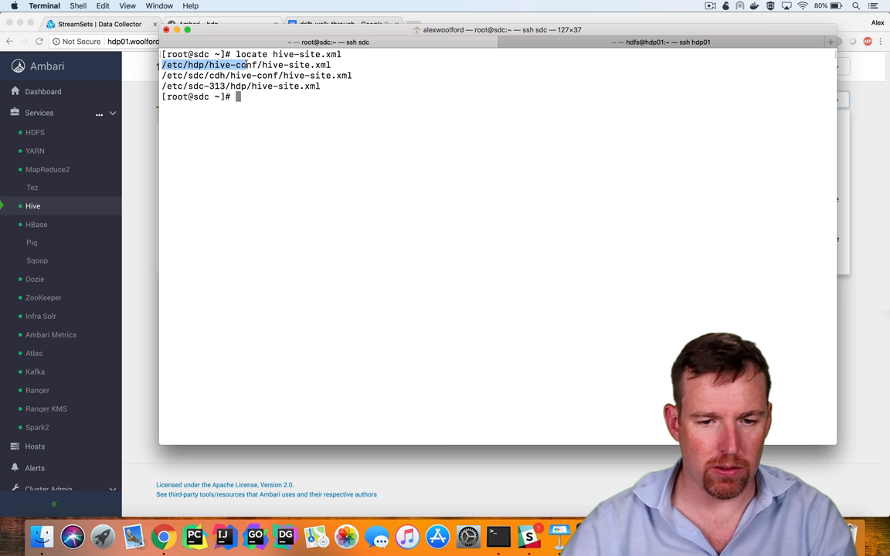
# - Set Hive Metadata 1's Hadoop configuration directory to /etc/hdp/hive-conf
pyautogui.press('super+Tab')
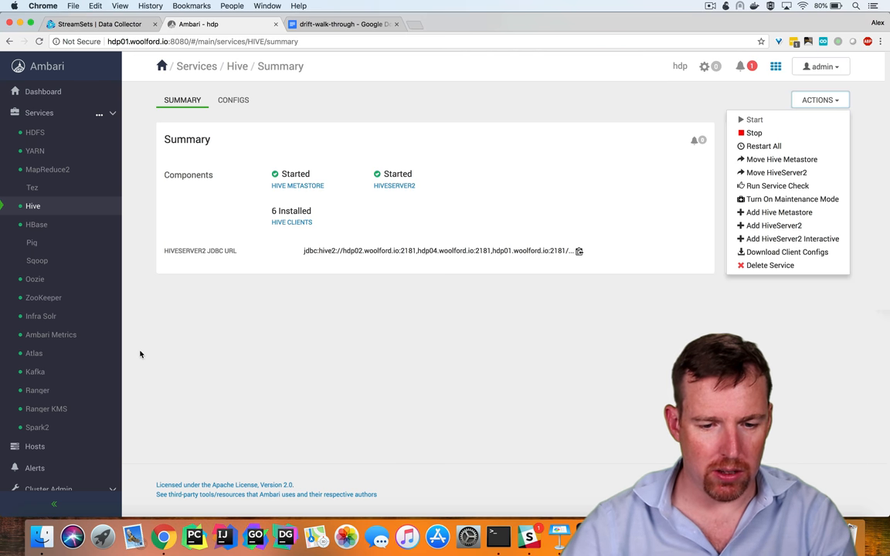
pyautogui.click(99, 24)
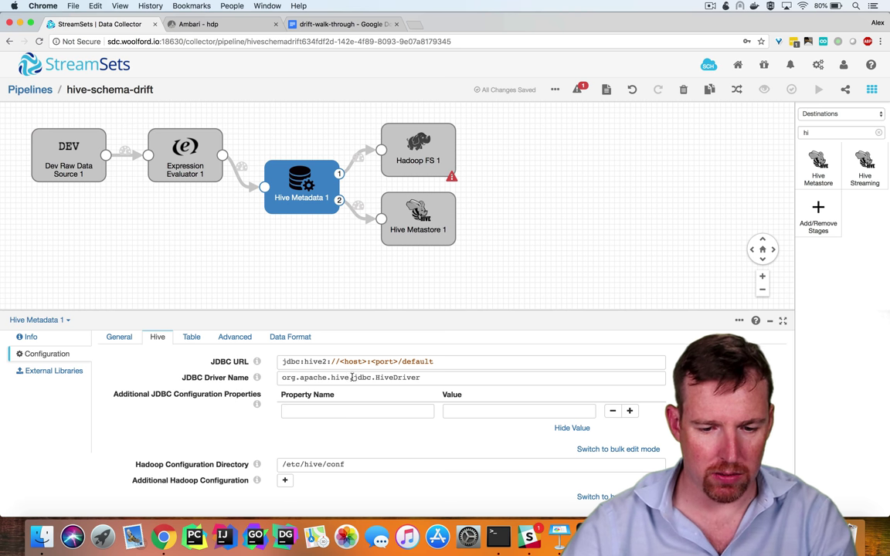
pyautogui.tripleClick(324, 465)
pyautogui.write('/etc/hdp/hive-conf')
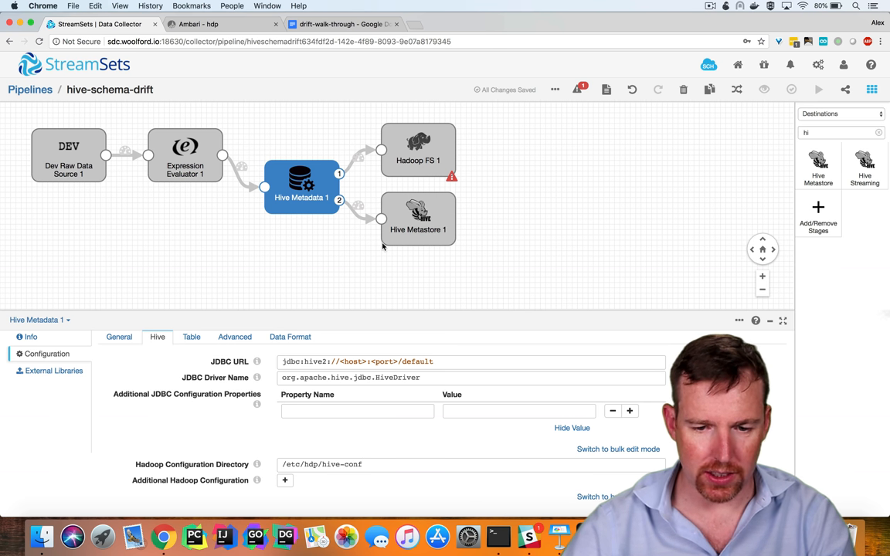
# - Give Hive Metastore 1 the Hive 1.2 - HDP 2.6.2.1-1 library and /etc/hdp/hive-conf directory
pyautogui.click(417, 220)
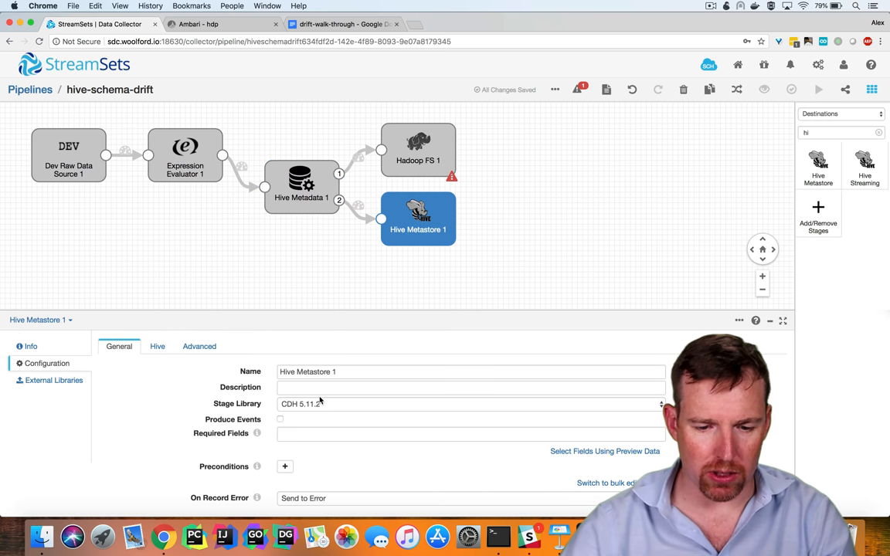
pyautogui.click(314, 404)
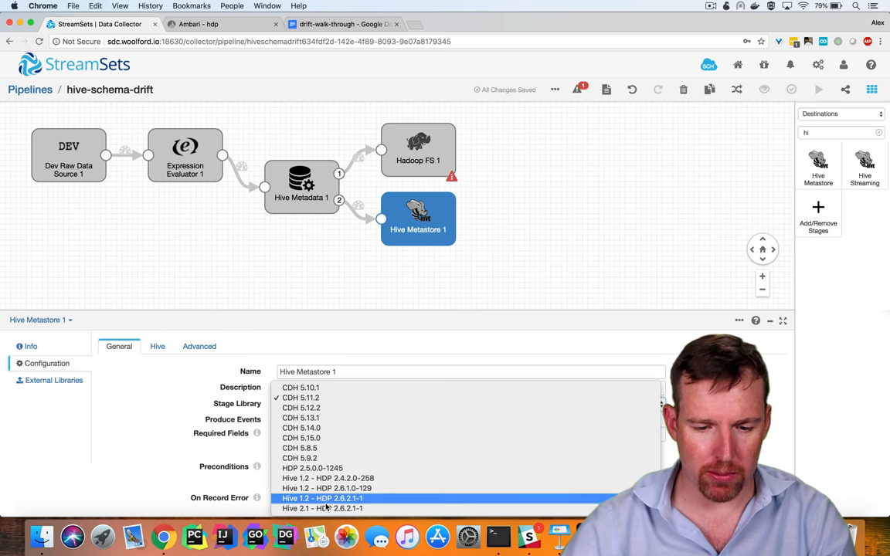
pyautogui.click(322, 498)
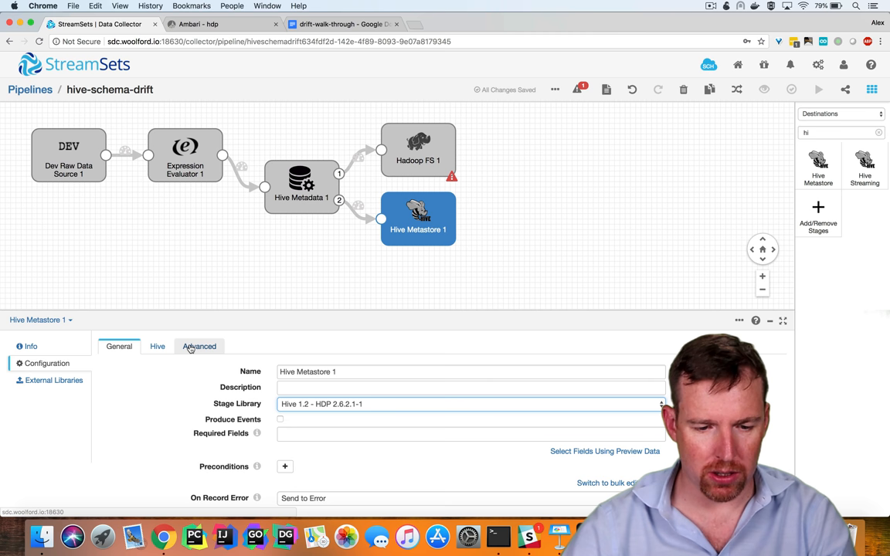
pyautogui.click(159, 346)
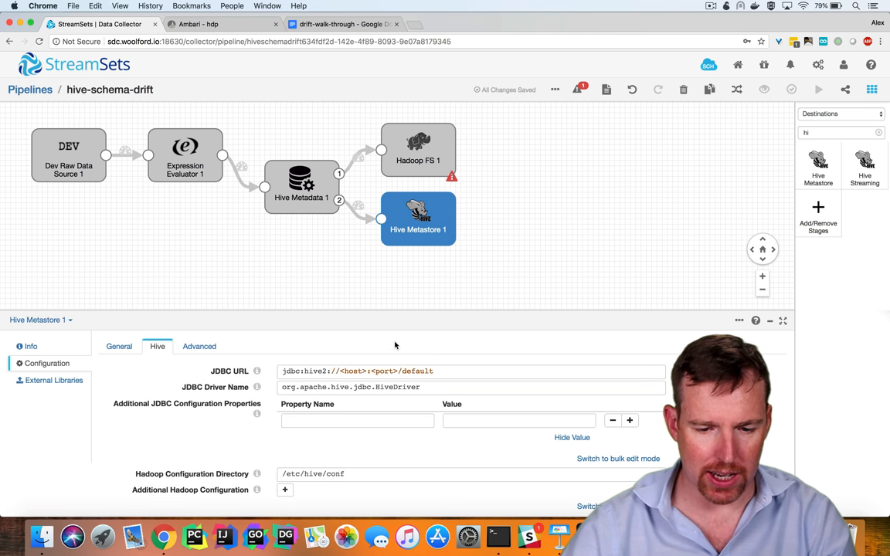
pyautogui.click(325, 473)
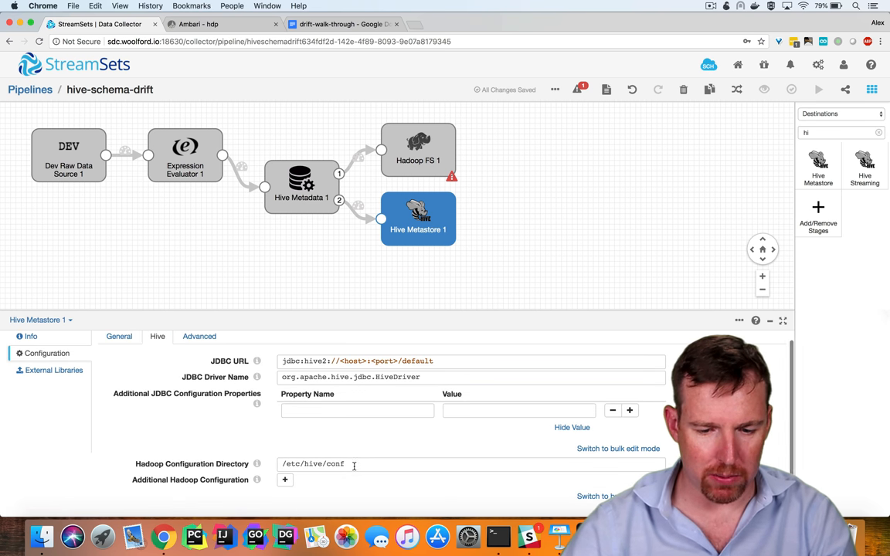
pyautogui.press('super+a')
pyautogui.write('/etc/hdp/hive-conf')
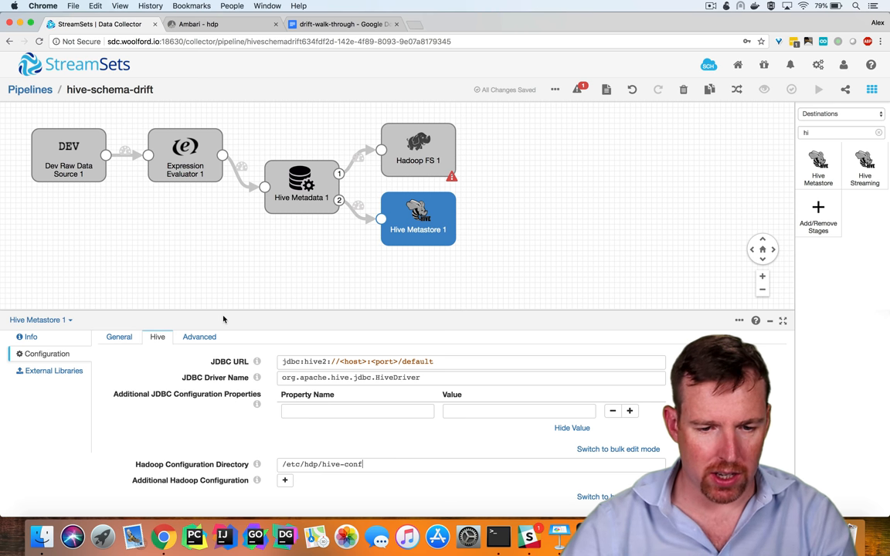
# - Set the Metastore JDBC URL host to hdp02.woolford.io:10000/default and copy it
pyautogui.doubleClick(352, 362)
pyautogui.write('hdo')
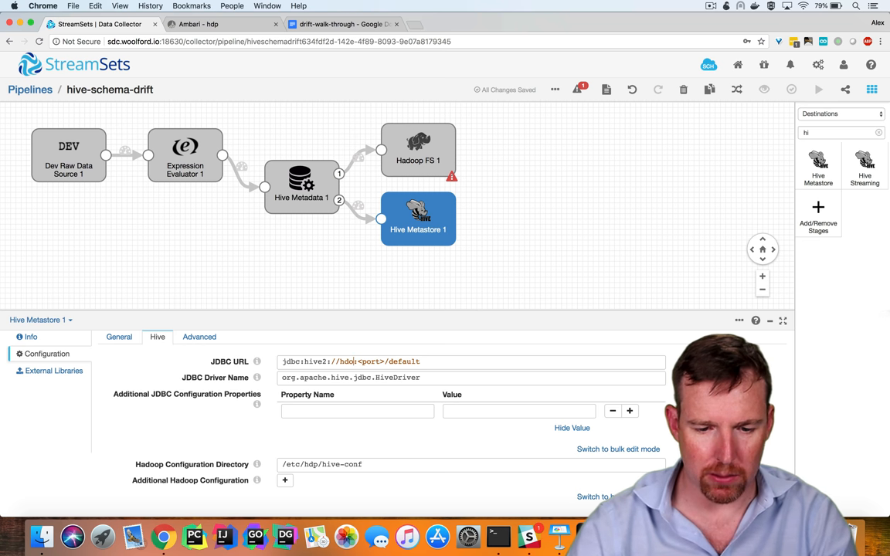
pyautogui.press('BackSpace')
pyautogui.write('p02')
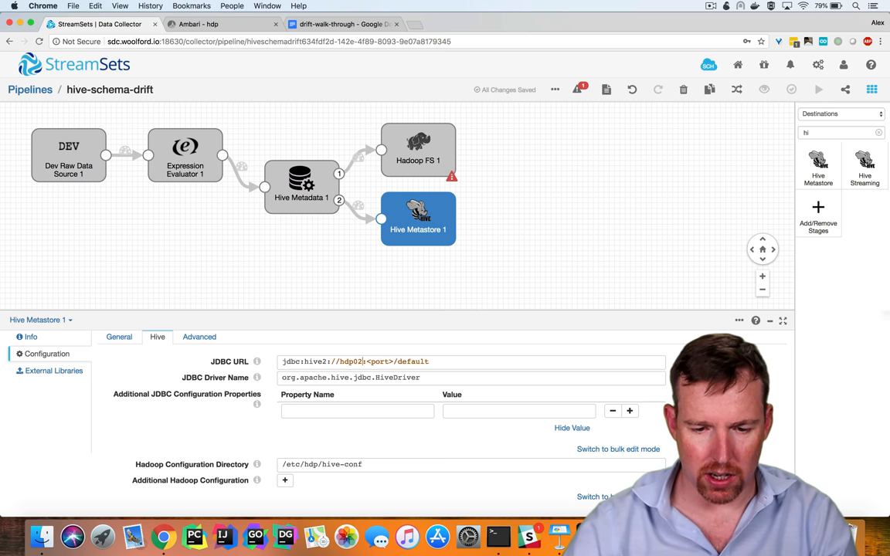
pyautogui.write('.woolford.i')
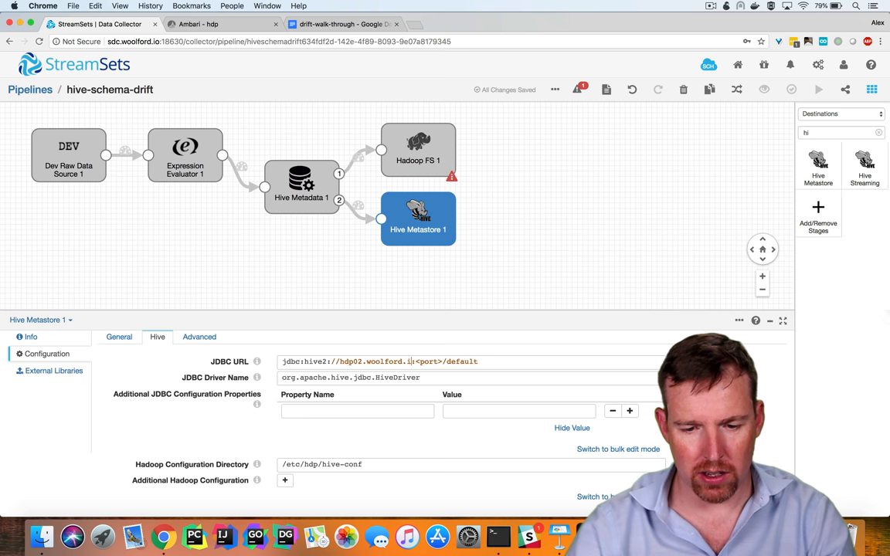
pyautogui.write('o:')
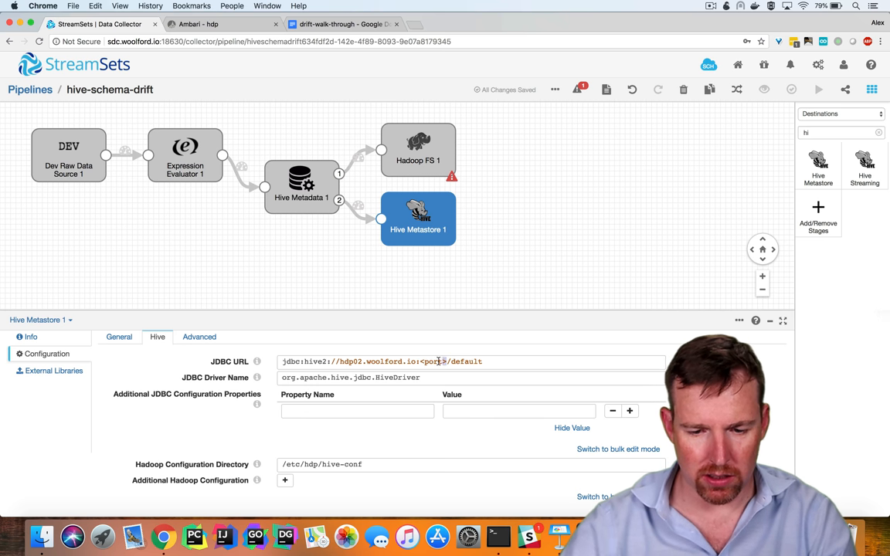
pyautogui.write('10000')
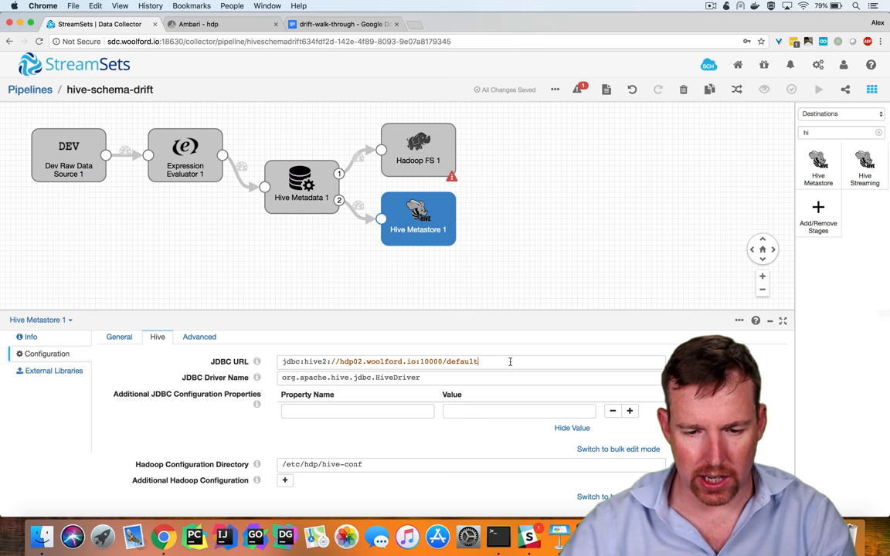
pyautogui.moveTo(509, 361); pyautogui.dragTo(240, 343)
pyautogui.press('super+c')
# - Give Hive Metadata 1 the hdp02 JDBC URL and a JDBC property user = sdc
pyautogui.click(301, 185)
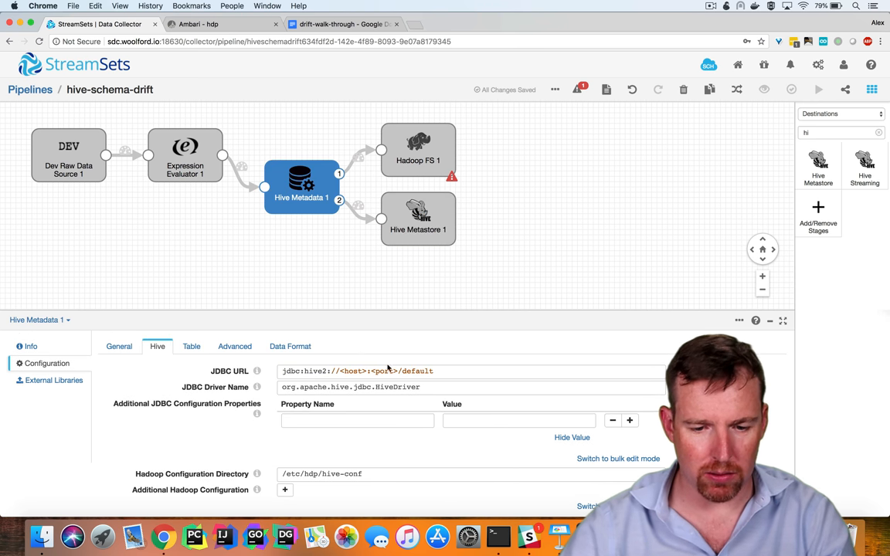
pyautogui.click(465, 372)
pyautogui.press('super+a')
pyautogui.press('super+v')
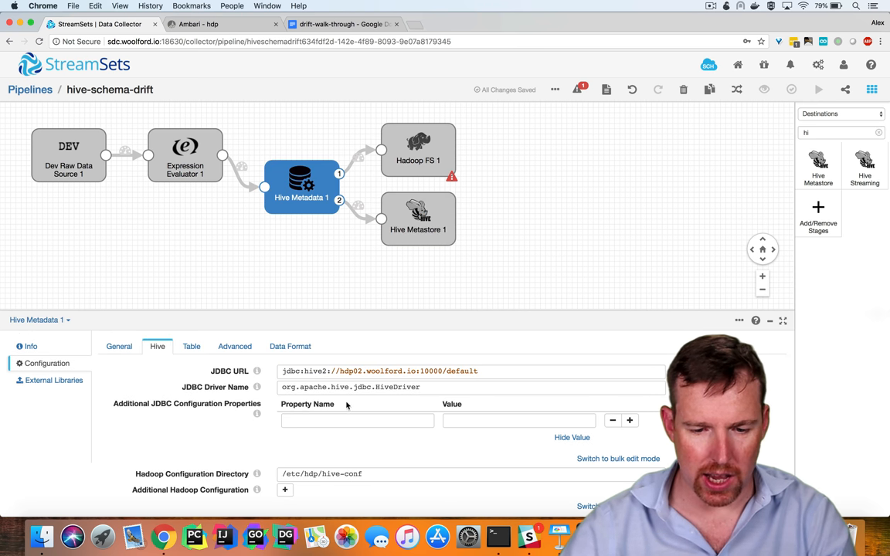
pyautogui.click(338, 419)
pyautogui.write('user')
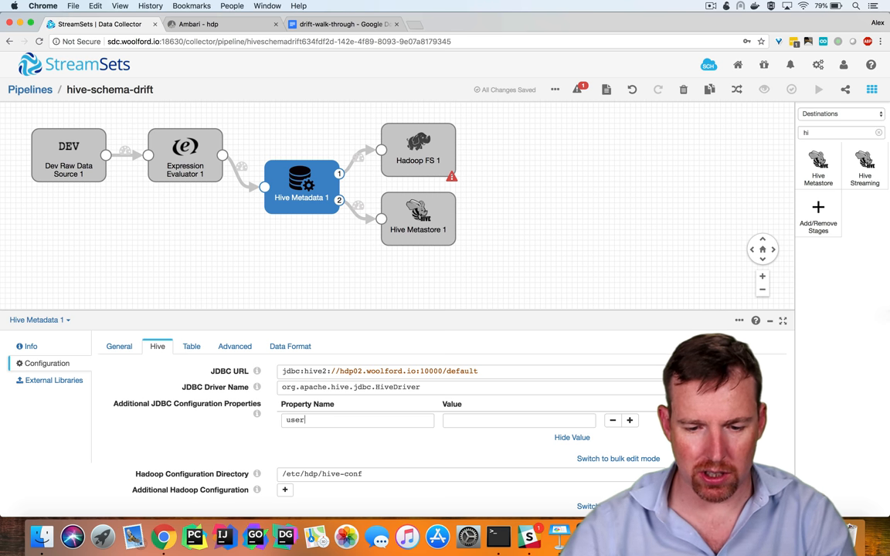
pyautogui.click(523, 421)
pyautogui.write('sdc')
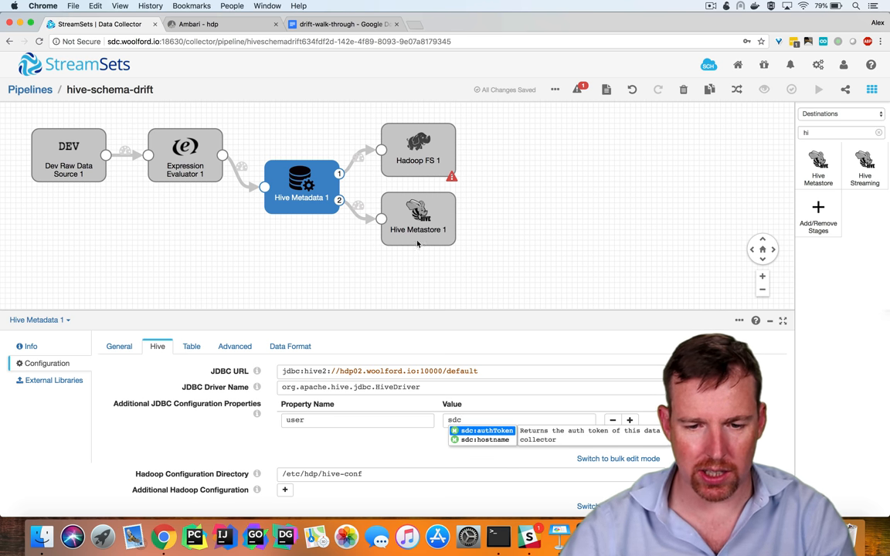
# - Add the user = sdc JDBC property to Hive Metastore 1 and review its Advanced and General settings
pyautogui.click(417, 232)
pyautogui.write('user')
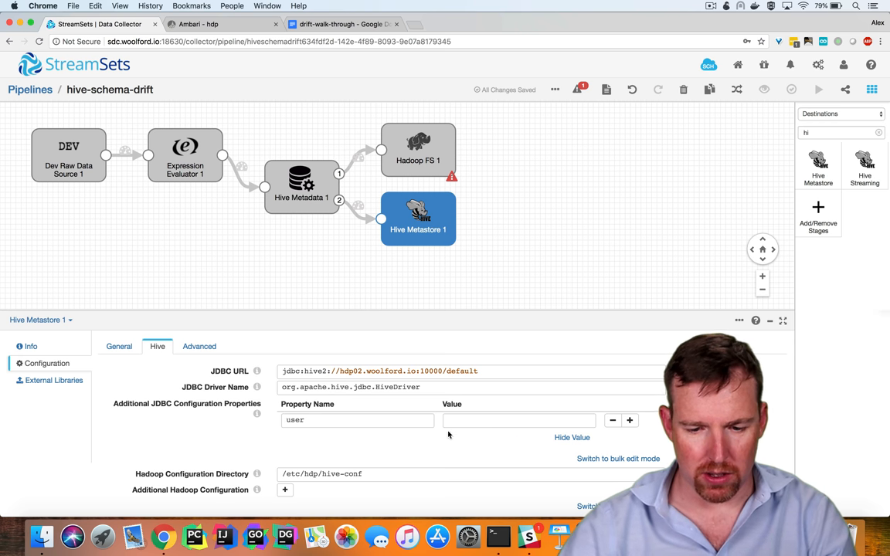
pyautogui.click(519, 419)
pyautogui.write('sdc')
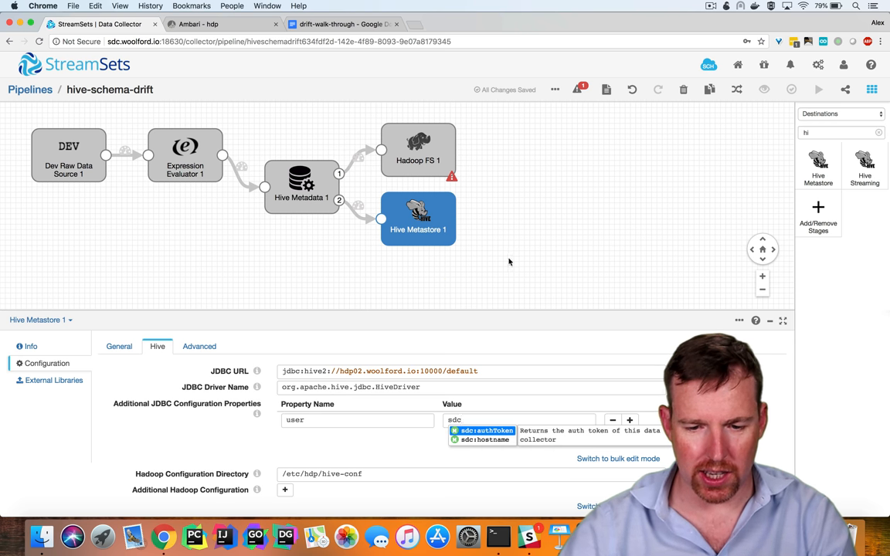
pyautogui.click(509, 261)
pyautogui.click(418, 224)
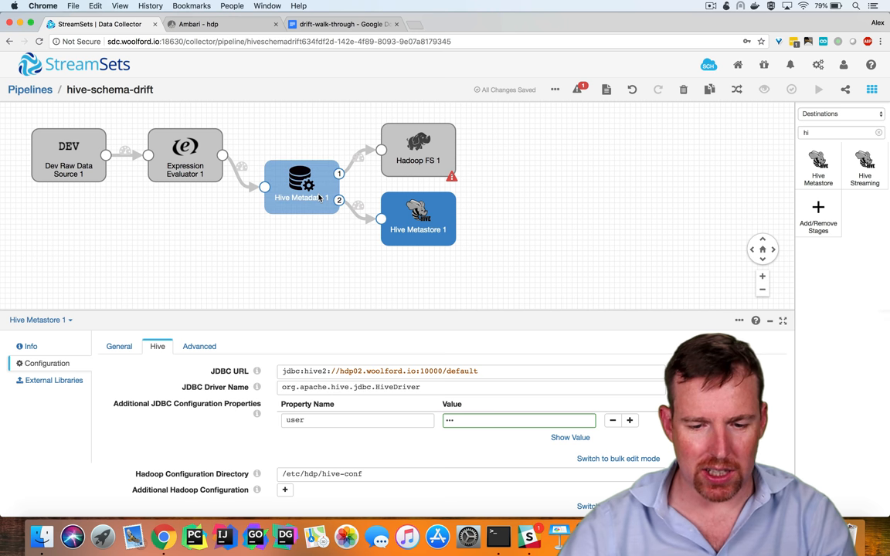
pyautogui.click(199, 347)
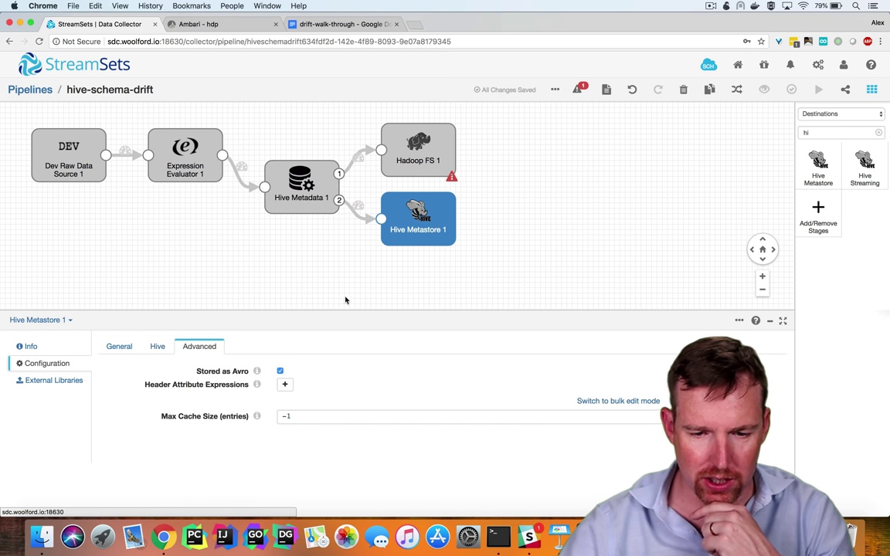
pyautogui.click(158, 347)
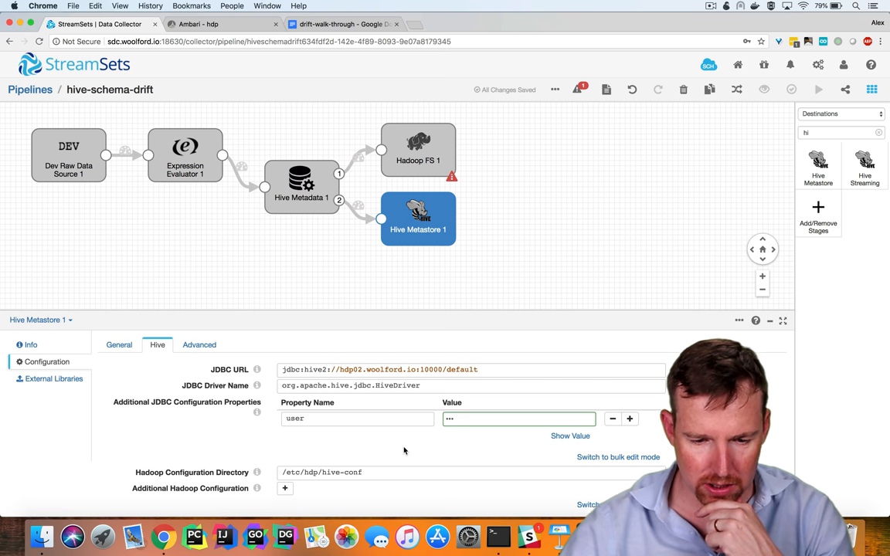
pyautogui.scroll(-1, 399, 415)
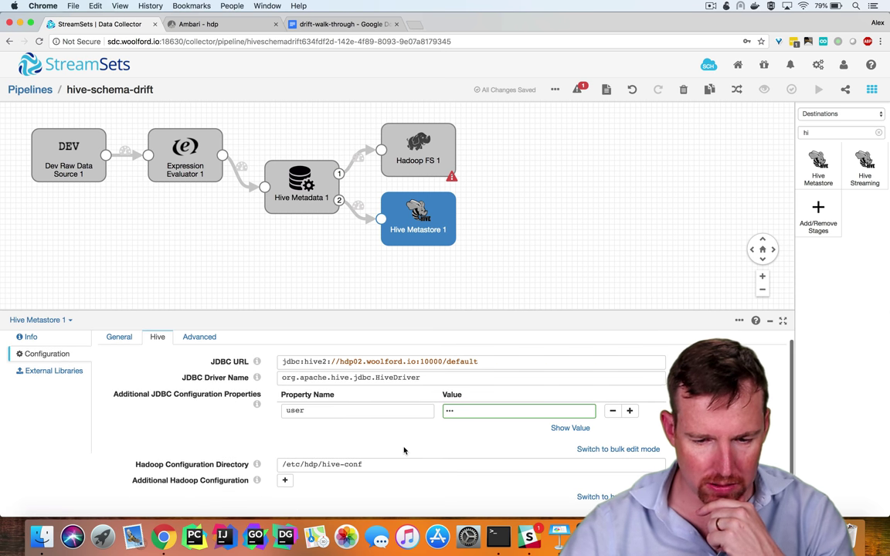
pyautogui.click(119, 336)
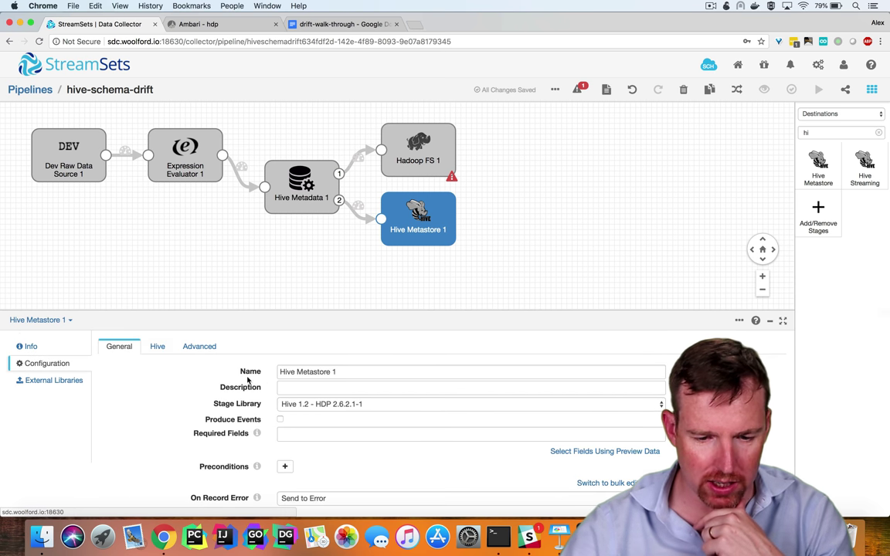
# - Set Hadoop FS 1's data format to Avro
pyautogui.click(432, 152)
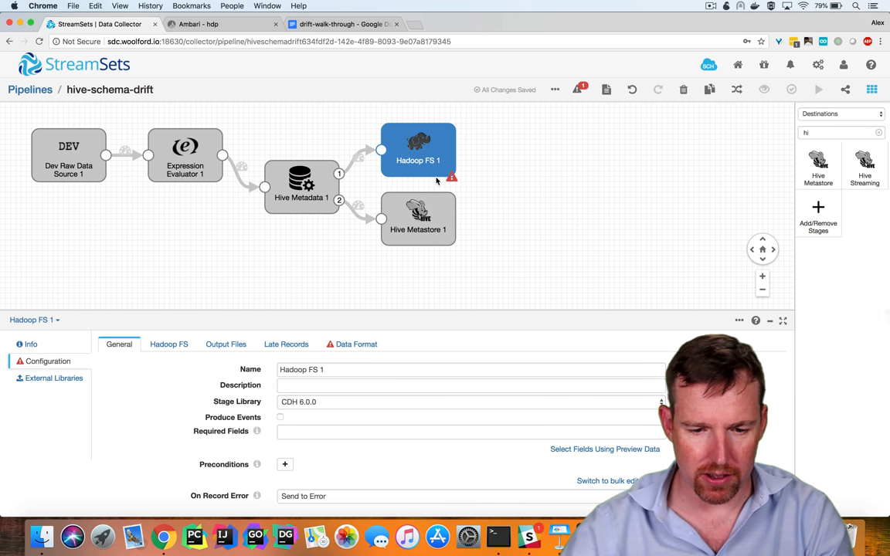
pyautogui.click(356, 343)
pyautogui.click(346, 371)
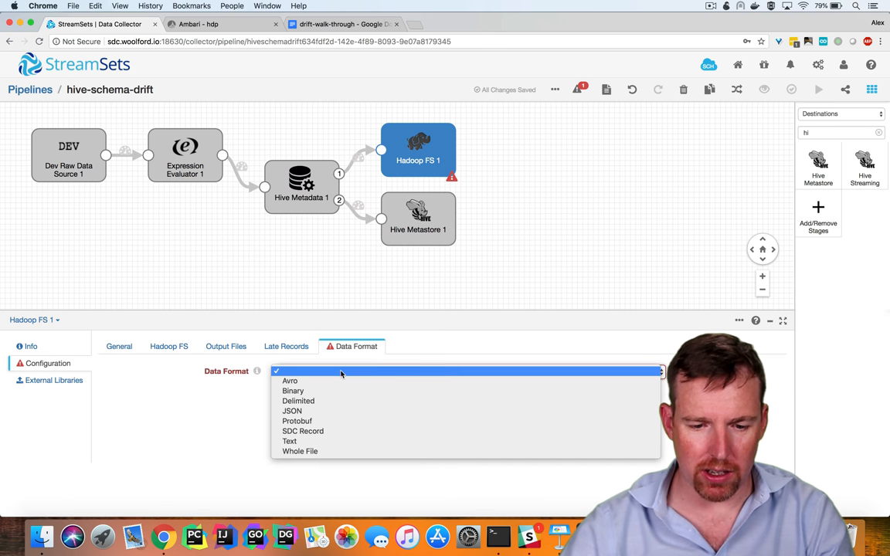
pyautogui.click(309, 380)
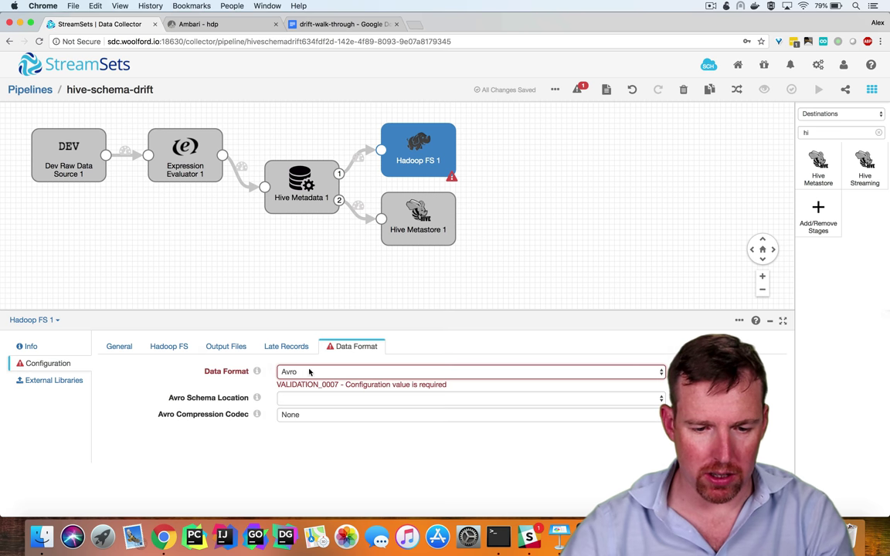
# - Enable Directory in Header so the output directory comes from record headers
pyautogui.click(226, 346)
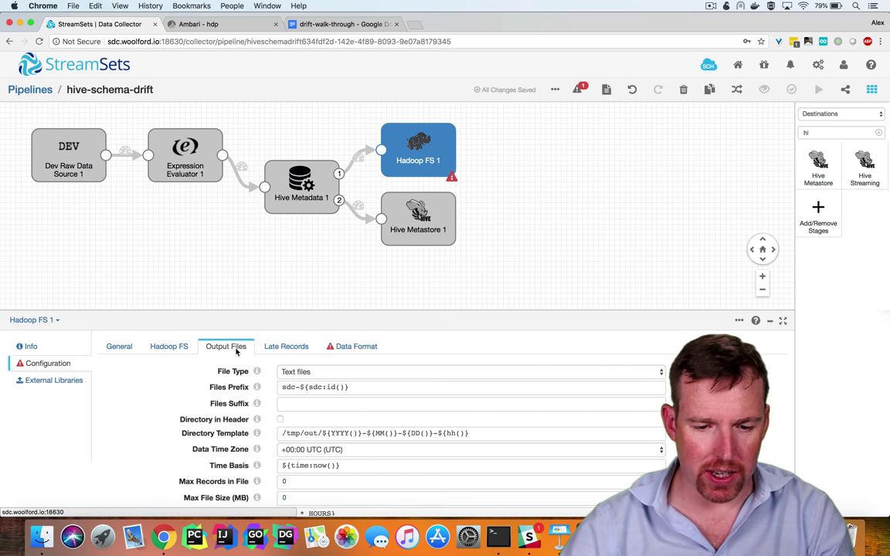
pyautogui.click(286, 433)
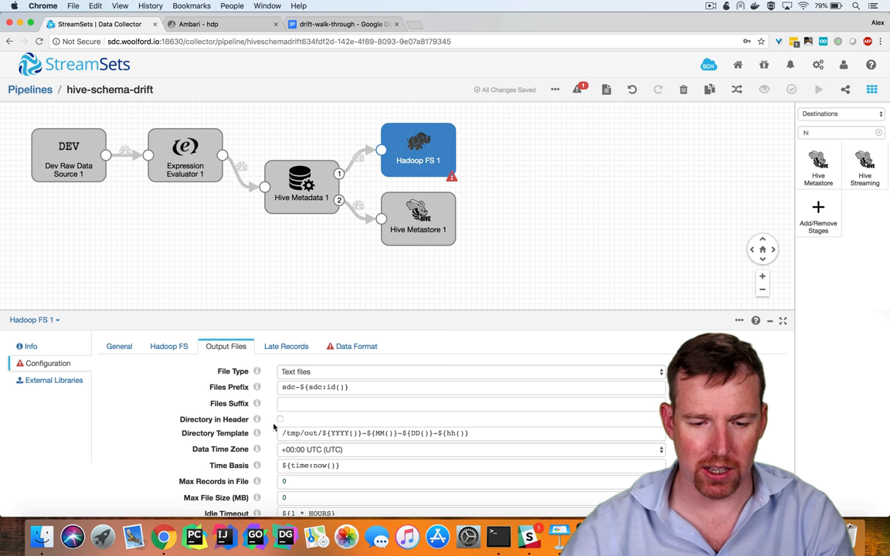
pyautogui.click(280, 419)
pyautogui.click(280, 420)
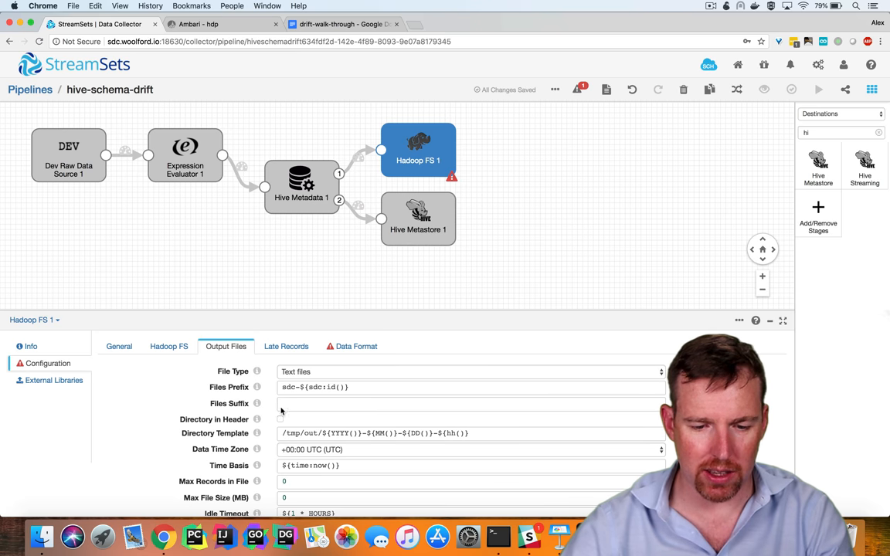
pyautogui.click(281, 419)
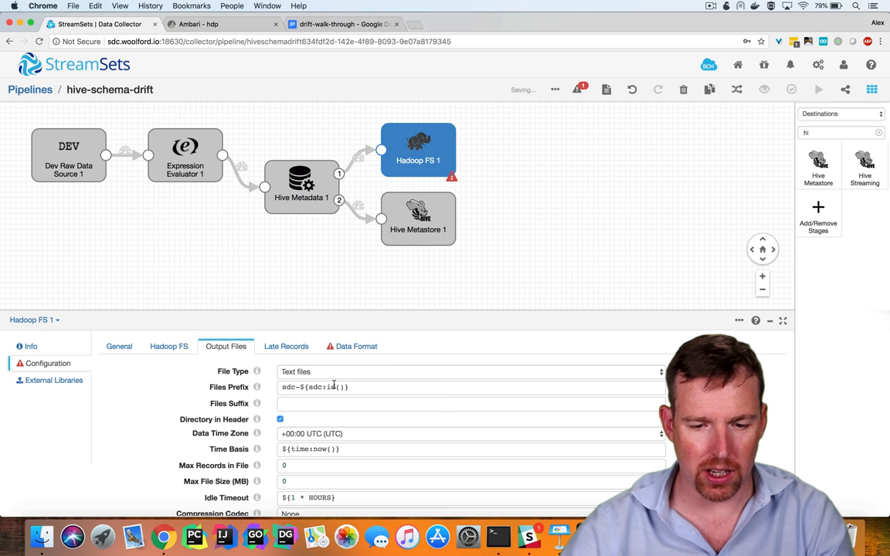
# - Set the Avro schema location to In Record Header and review the Hadoop FS connection settings
pyautogui.click(356, 346)
pyautogui.click(313, 387)
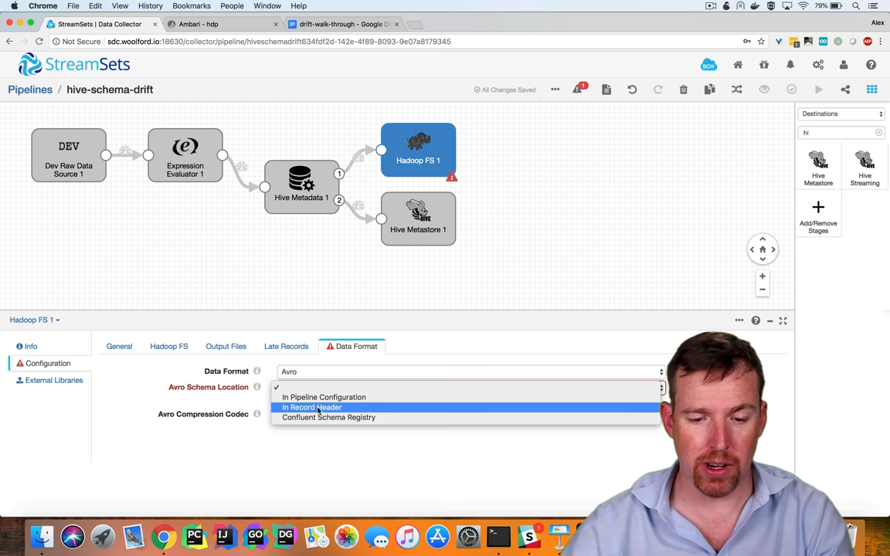
pyautogui.click(318, 408)
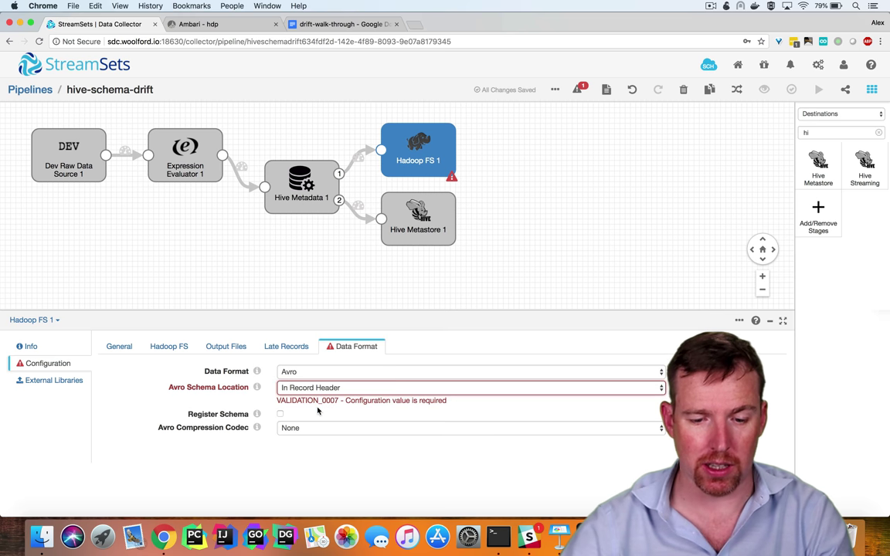
pyautogui.click(231, 346)
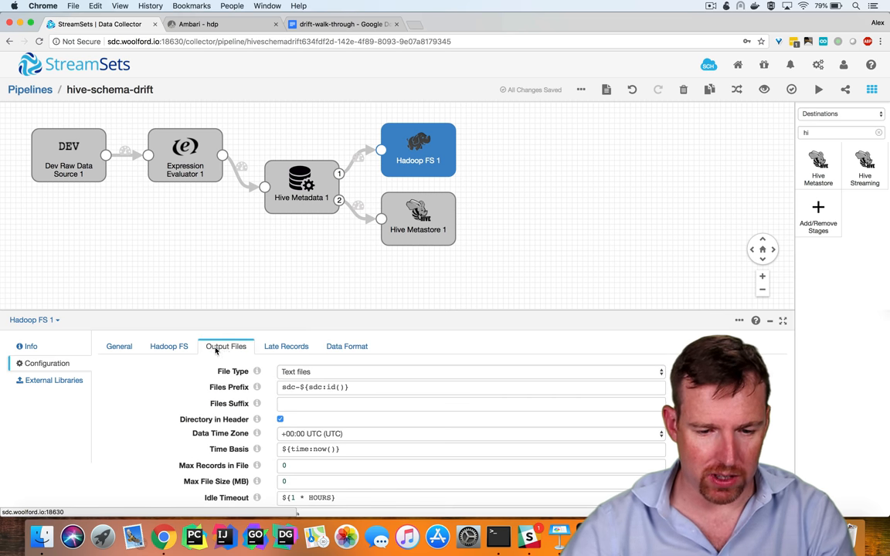
pyautogui.click(169, 346)
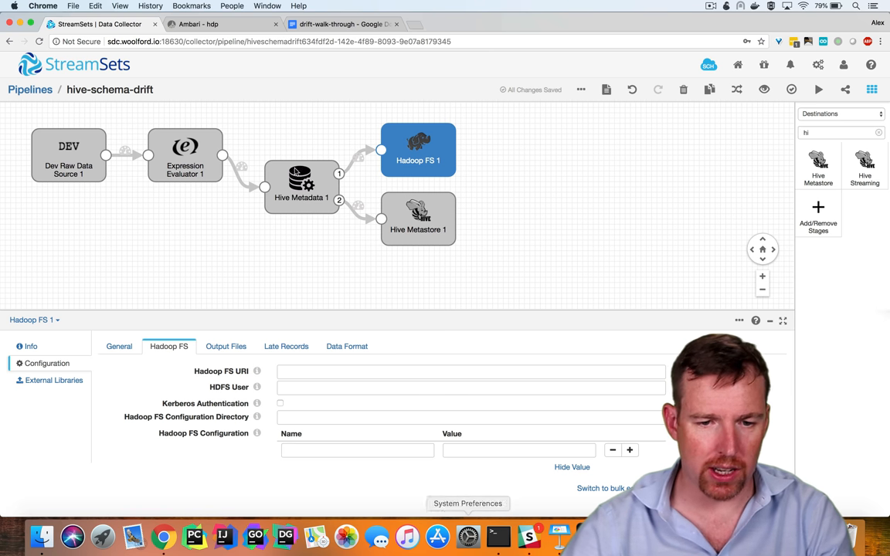
# - Check the HDFS service in Ambari, then bring the terminal forward
pyautogui.click(236, 26)
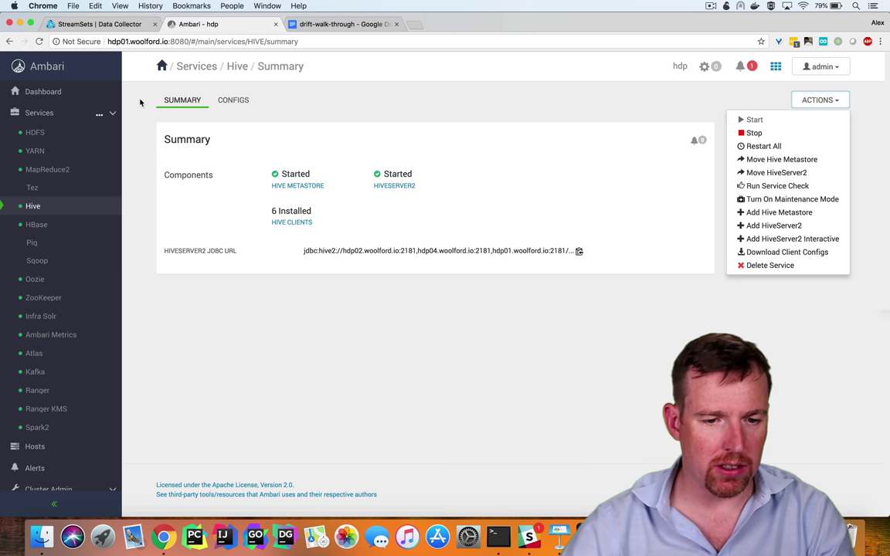
pyautogui.click(35, 132)
pyautogui.click(820, 100)
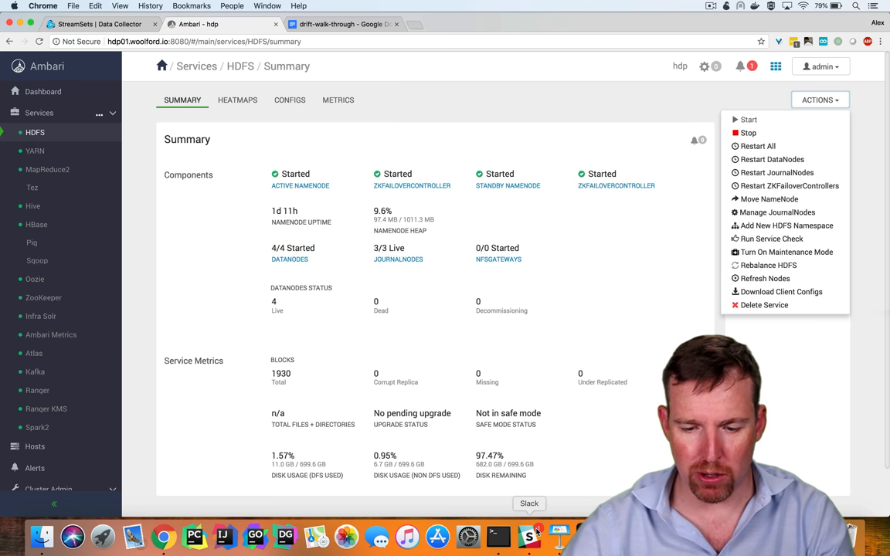
pyautogui.click(498, 537)
# - Run locate core-site.xml and copy the /etc/hdp/hadoop-conf path from the results
pyautogui.click(401, 232)
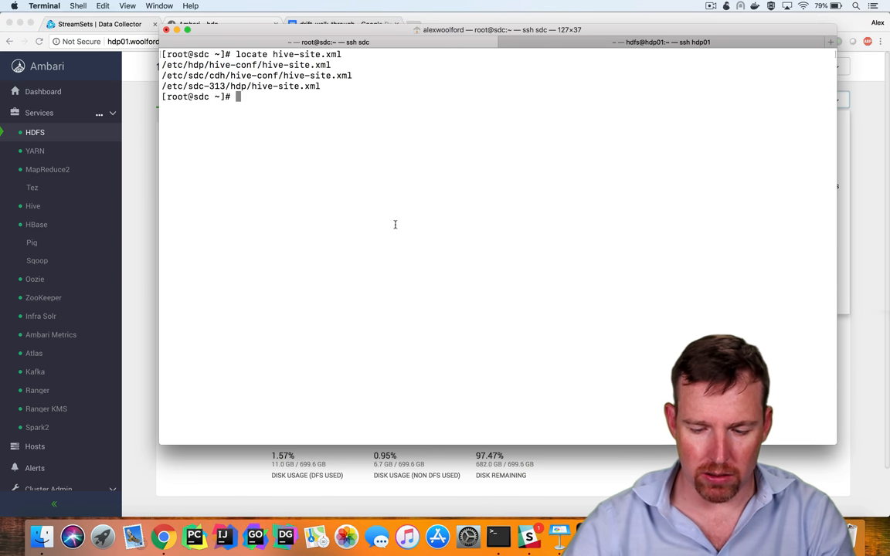
pyautogui.write('locate c')
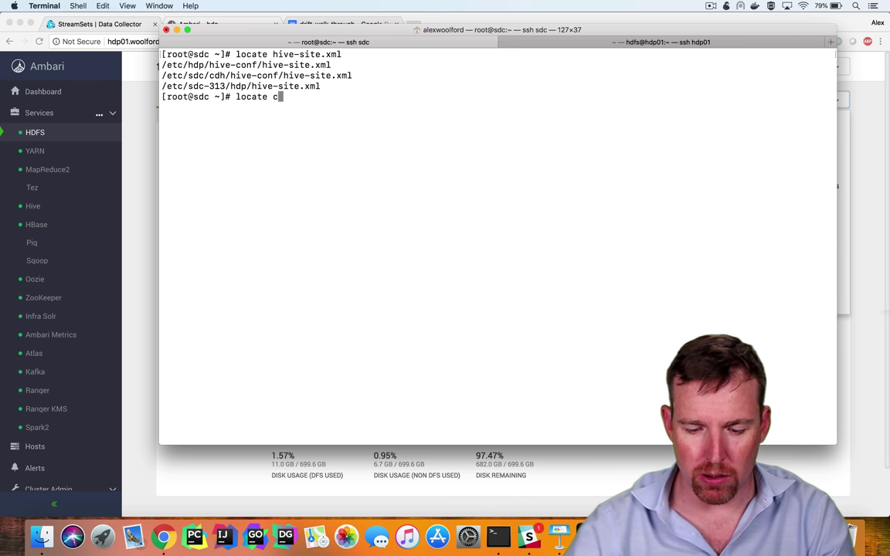
pyautogui.write('ore-sute')
pyautogui.press('BackSpace')
pyautogui.press('BackSpace')
pyautogui.press('BackSpace')
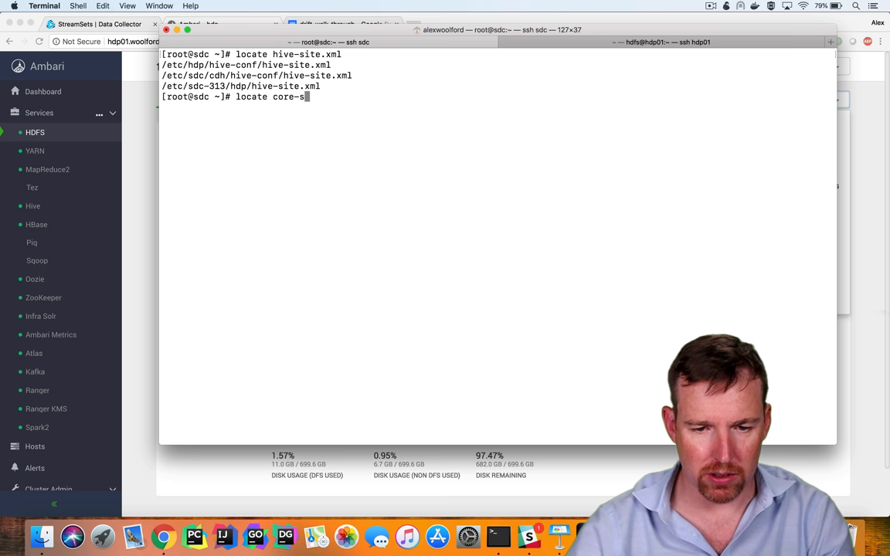
pyautogui.write('ite.xml')
pyautogui.press('Return')
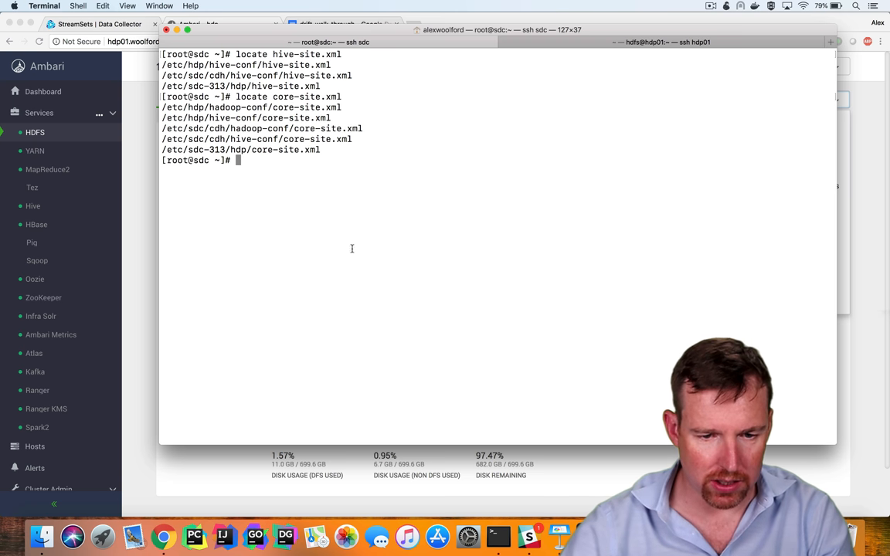
pyautogui.moveTo(269, 107); pyautogui.dragTo(162, 108)
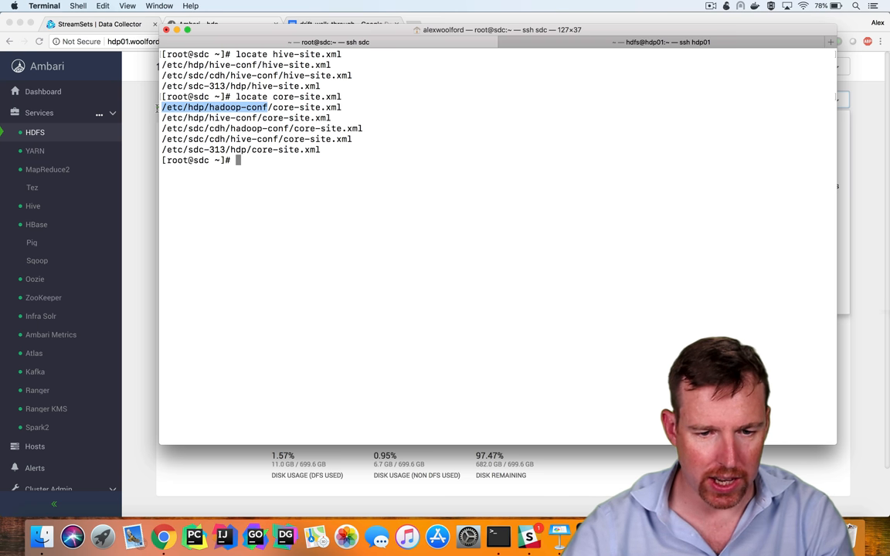
pyautogui.press('super+c')
# - Set Hadoop FS 1's configuration directory to /etc/hdp/hadoop-conf
pyautogui.click(139, 238)
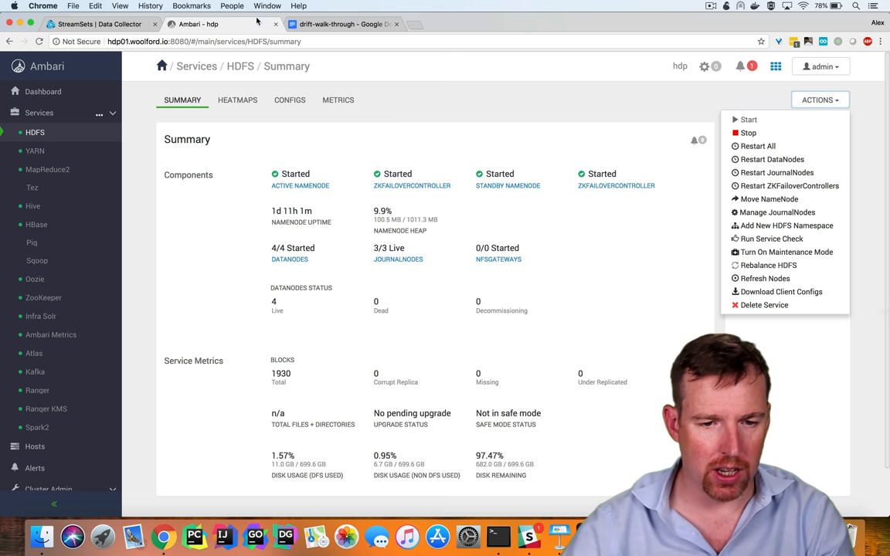
pyautogui.click(99, 23)
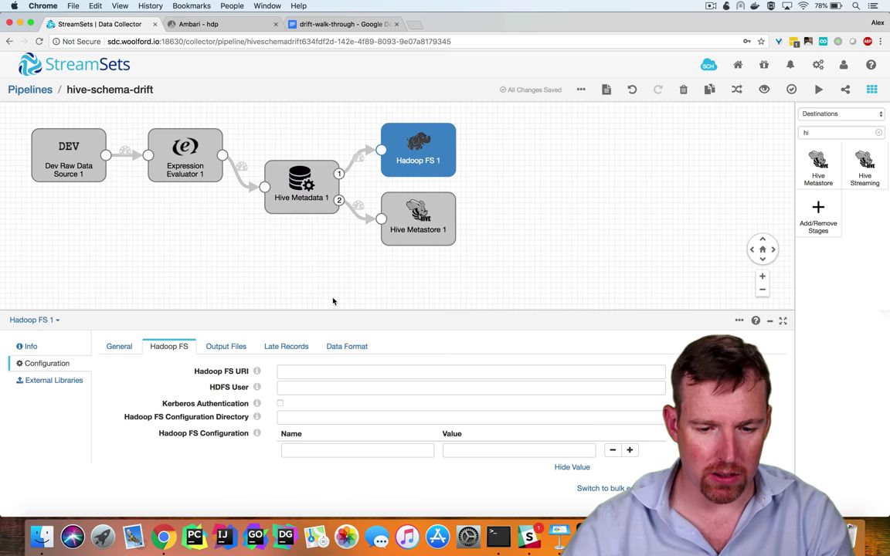
pyautogui.click(298, 419)
pyautogui.press('super+v')
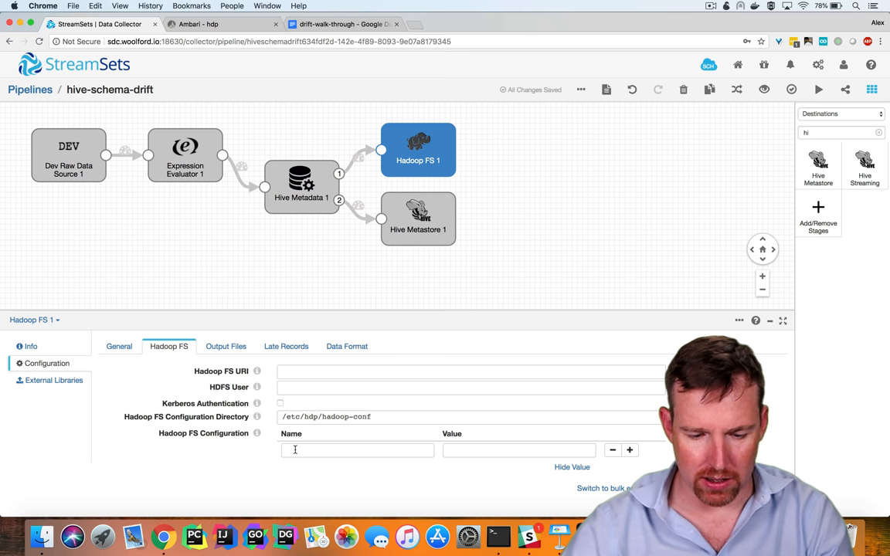
# - Add a Hadoop FS configuration property user = sdc
pyautogui.click(294, 450)
pyautogui.write('sdc')
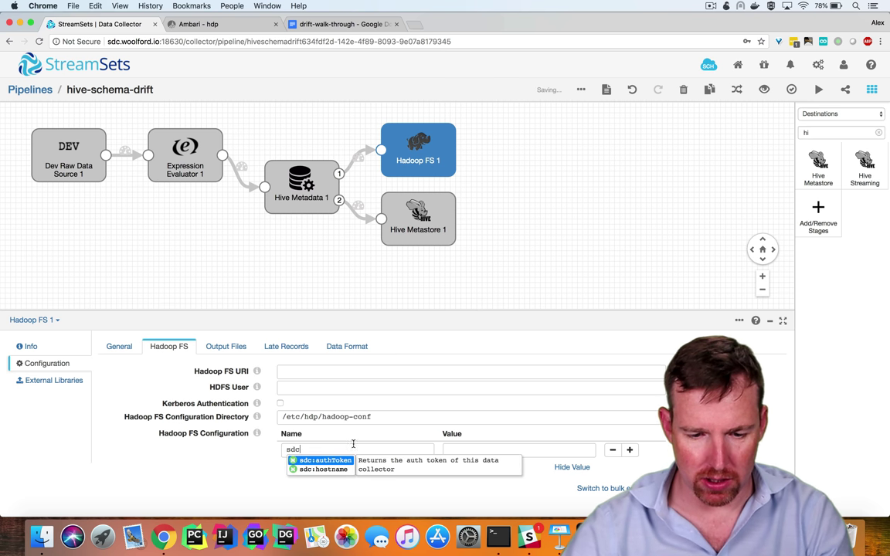
pyautogui.press('BackSpace')
pyautogui.press('BackSpace')
pyautogui.press('BackSpace')
pyautogui.write('user')
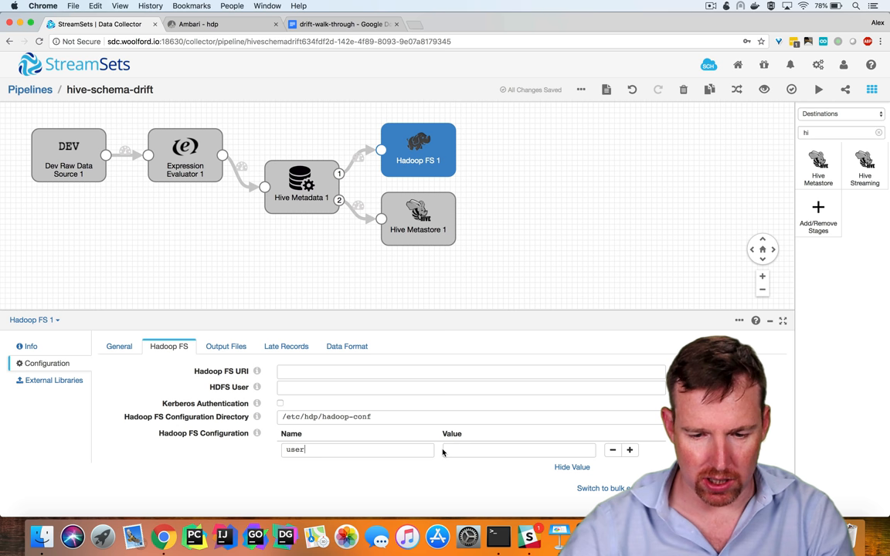
pyautogui.click(485, 451)
pyautogui.write('sdc')
pyautogui.press('Escape')
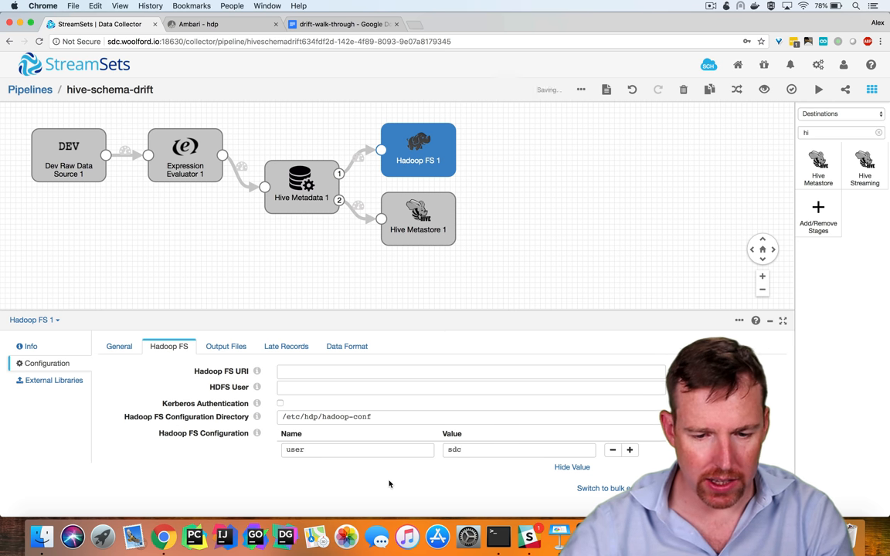
# - Connect beeline on hdp01 as sdc and run show tables; confirming the default database is empty
pyautogui.click(498, 537)
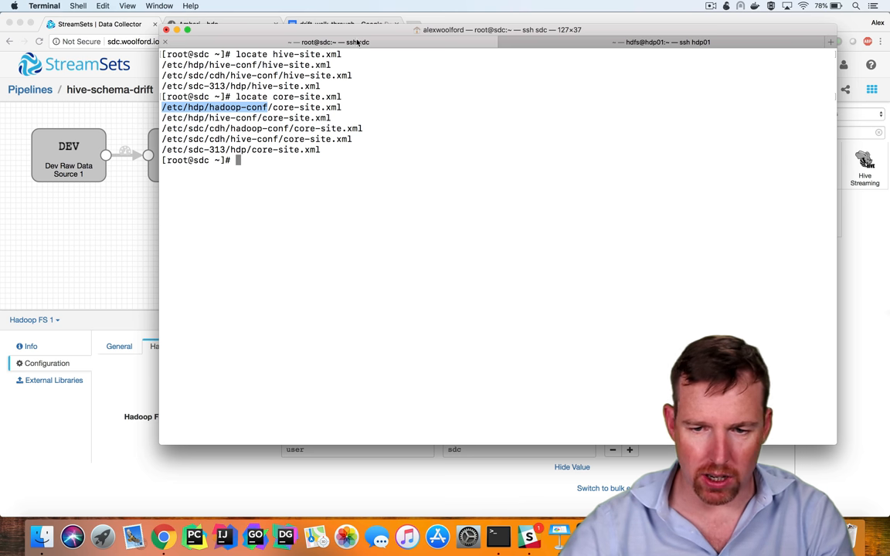
pyautogui.click(596, 45)
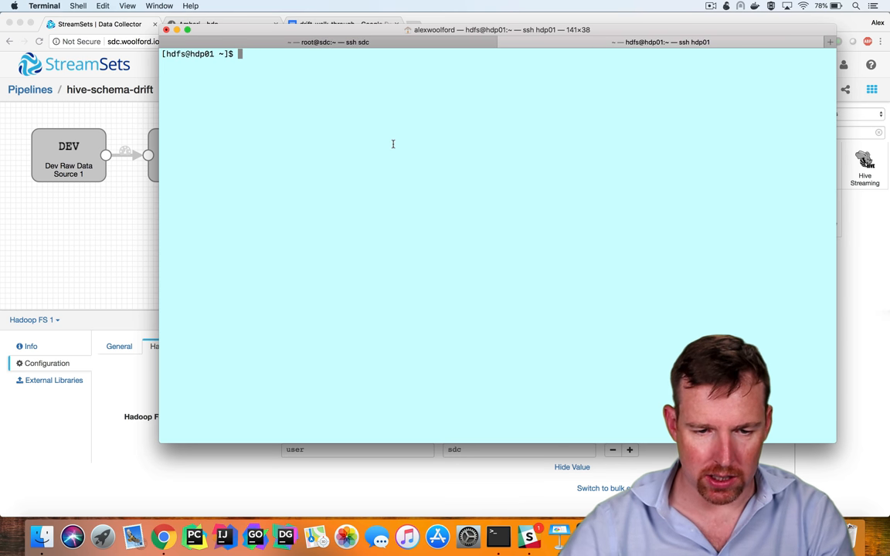
pyautogui.write('hive')
pyautogui.press('Return')
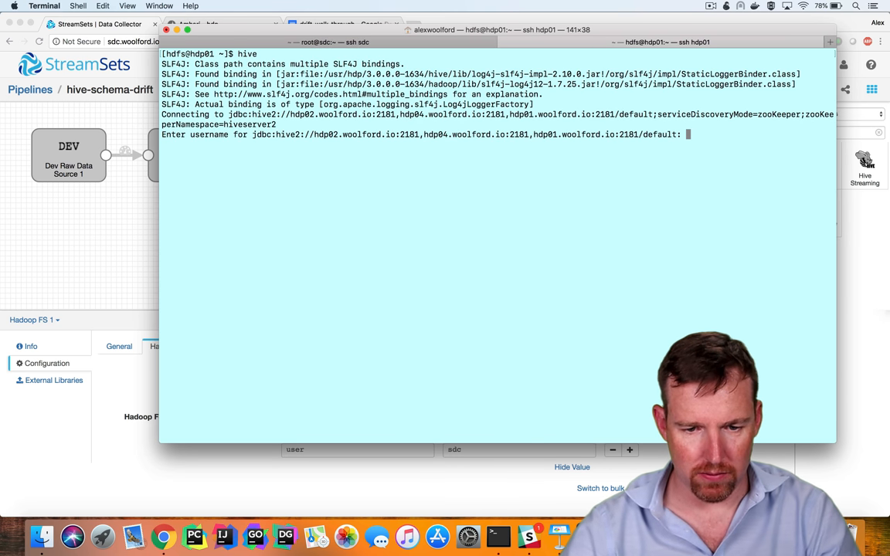
pyautogui.write('sdc')
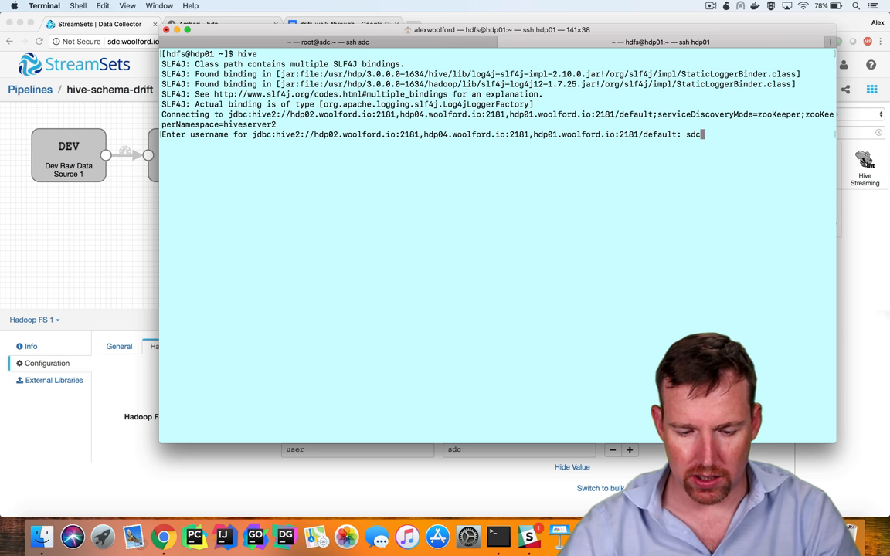
pyautogui.press('Return')
pyautogui.write('********')
pyautogui.press('Return')
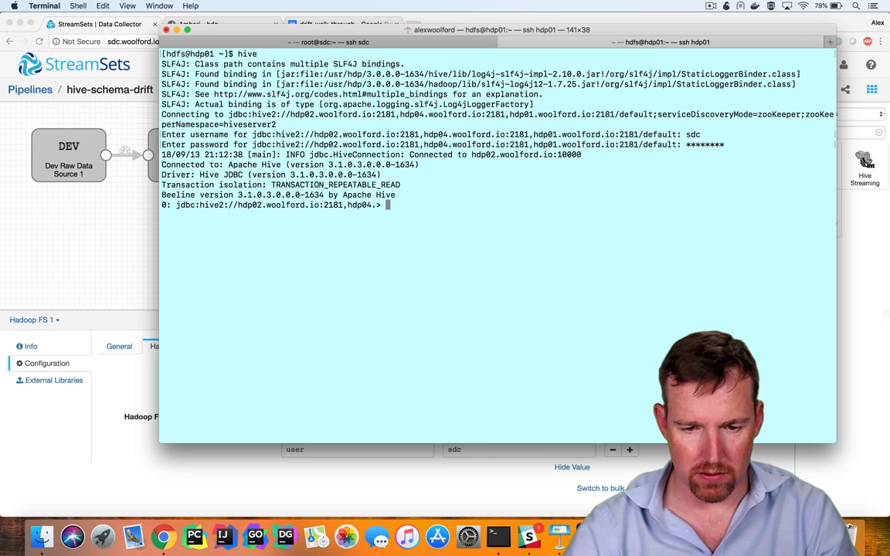
pyautogui.write('show tables;')
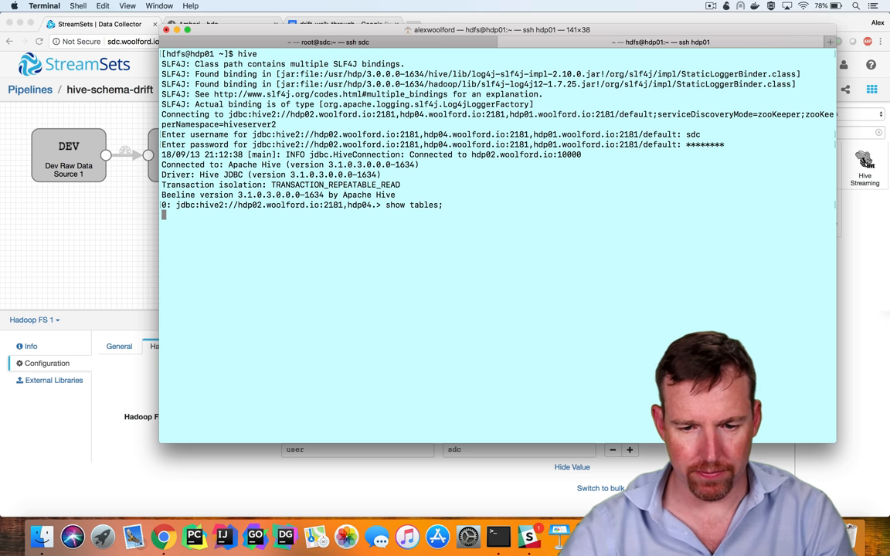
pyautogui.press('Return')
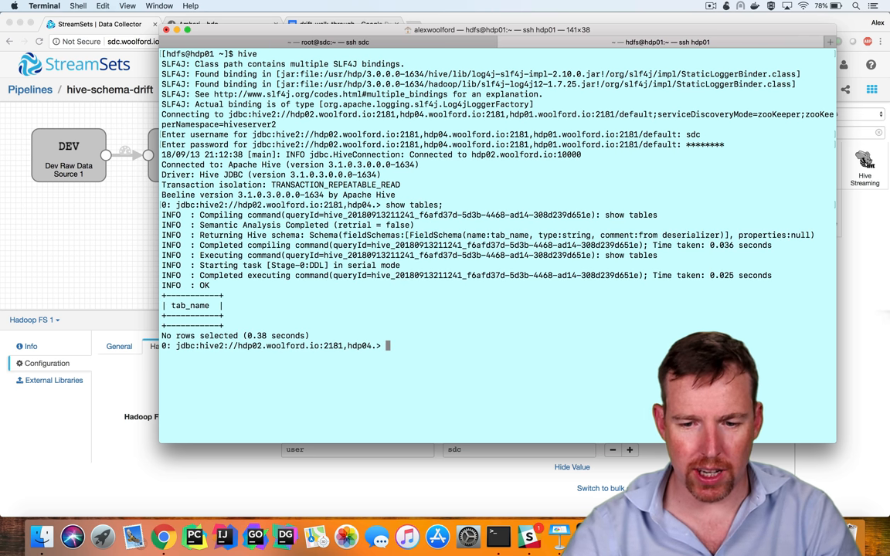
pyautogui.press('super+Tab')
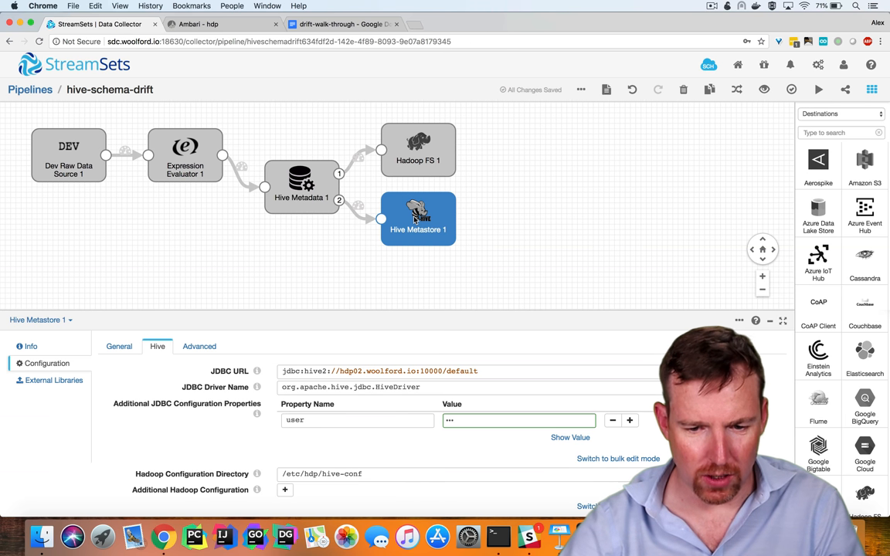
# - Set Hadoop FS 1's stage library to HDP 2.6.2.1-1 and start the hive-schema-drift pipeline
pyautogui.click(418, 146)
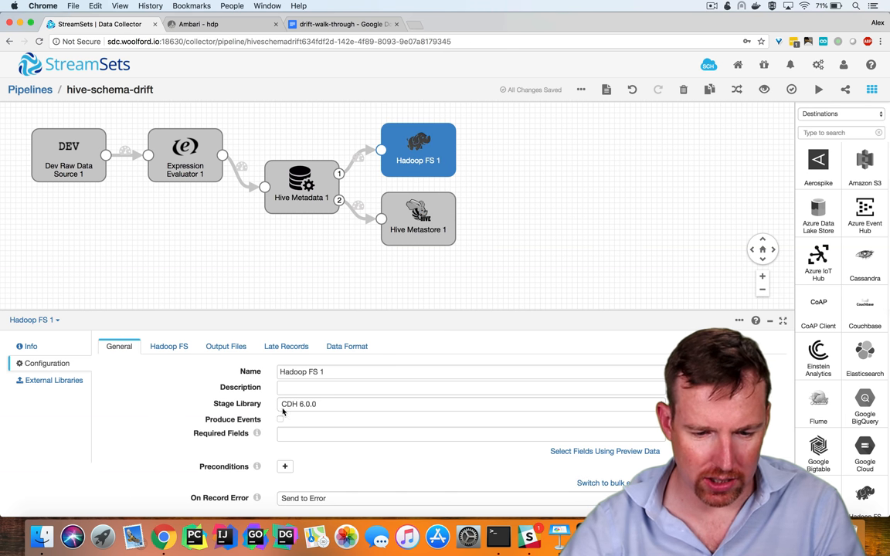
pyautogui.click(312, 405)
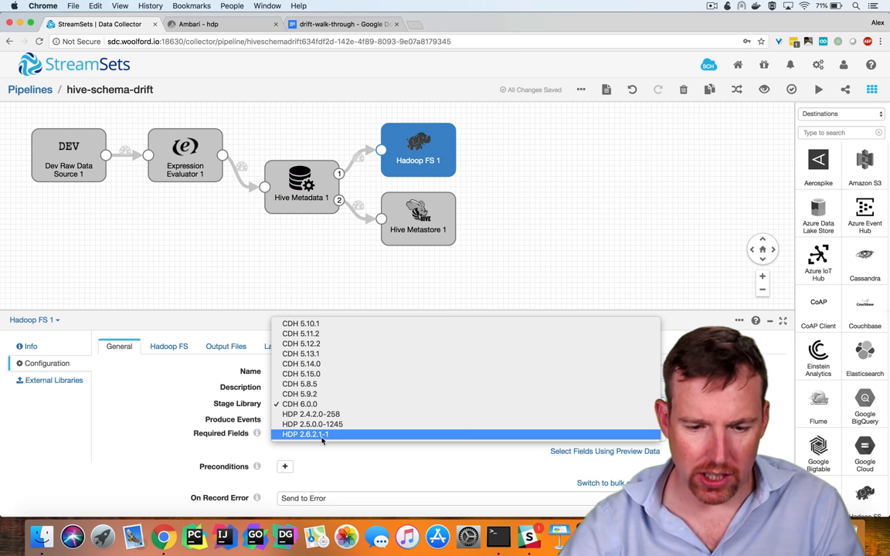
pyautogui.click(322, 437)
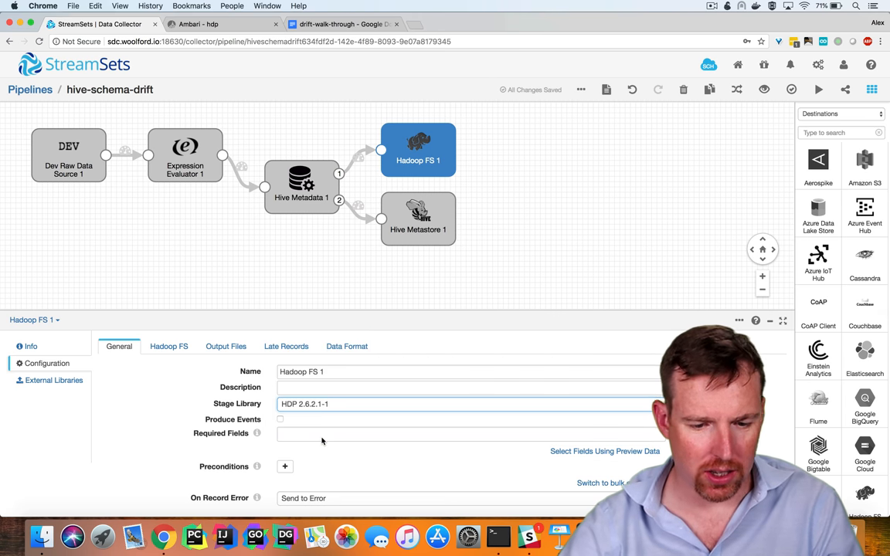
pyautogui.click(256, 281)
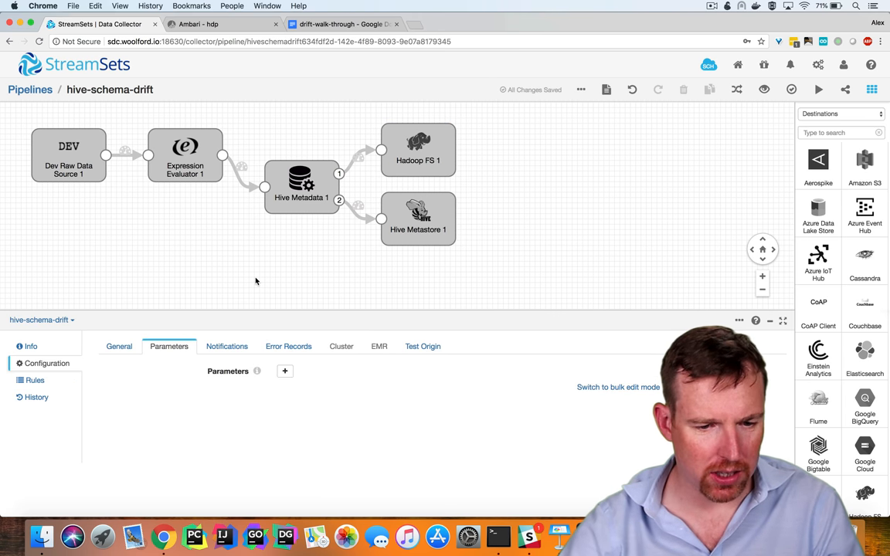
pyautogui.click(817, 90)
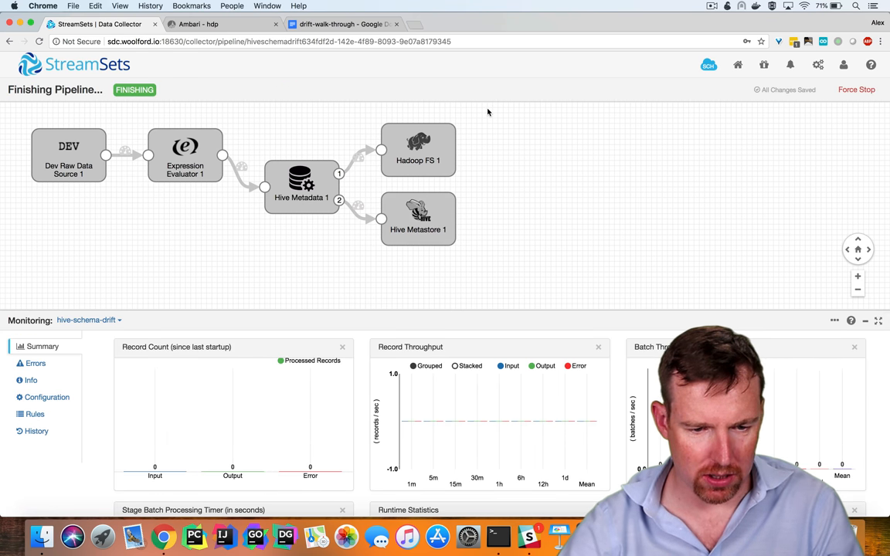
pyautogui.click(498, 537)
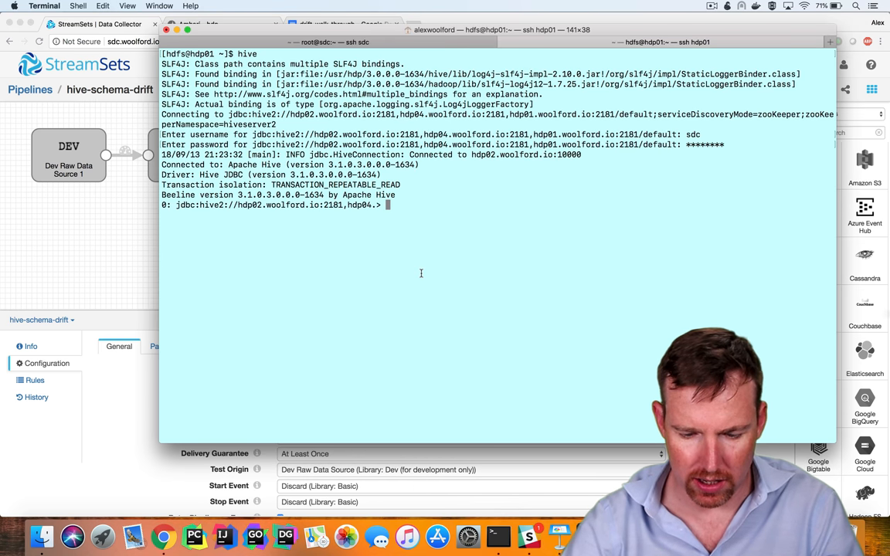
pyautogui.write('show tables;')
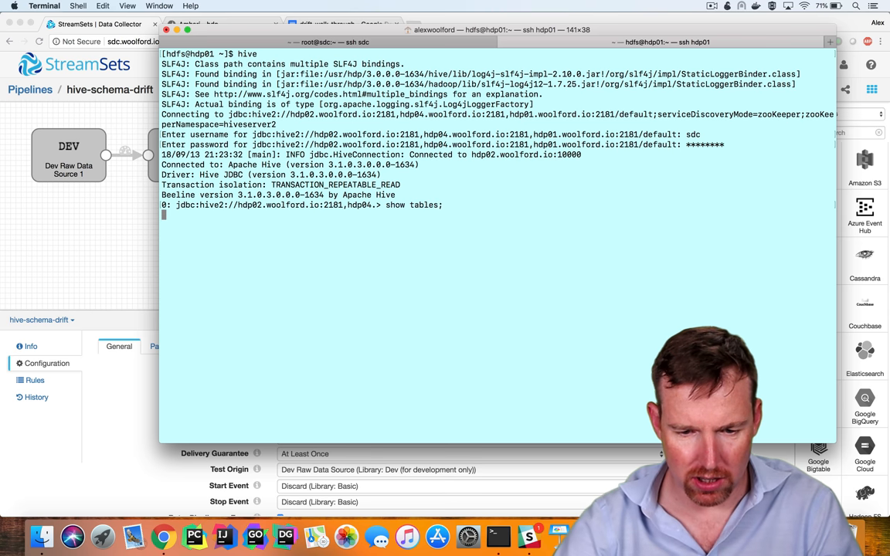
pyautogui.press('Return')
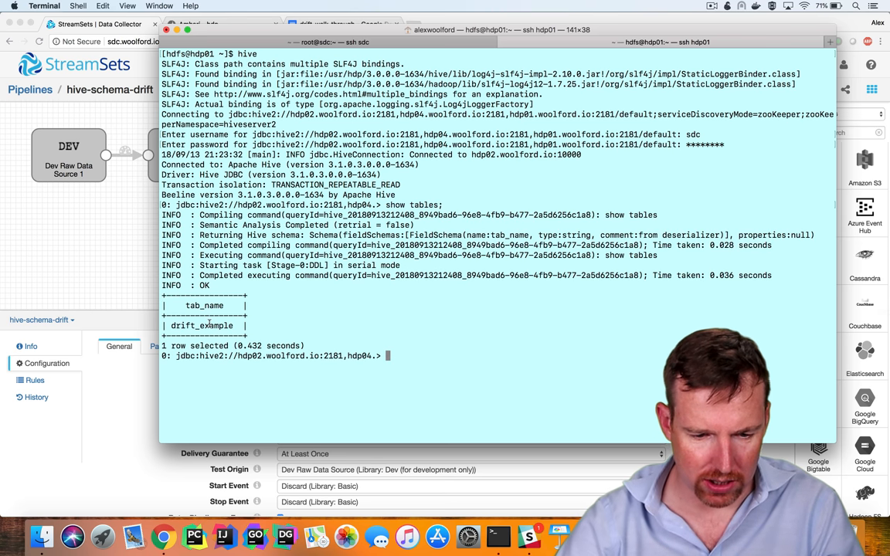
pyautogui.doubleClick(201, 325)
pyautogui.press('super+c')
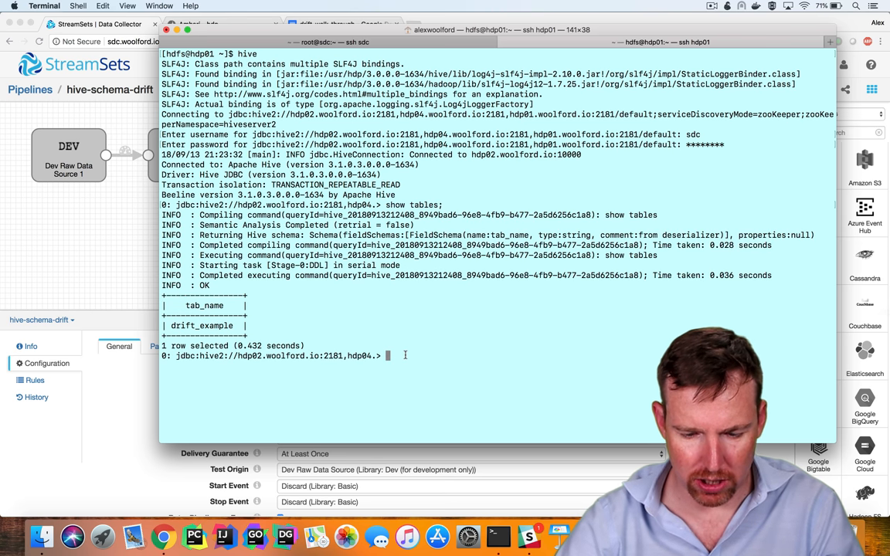
pyautogui.write('selec')
pyautogui.write('t * ')
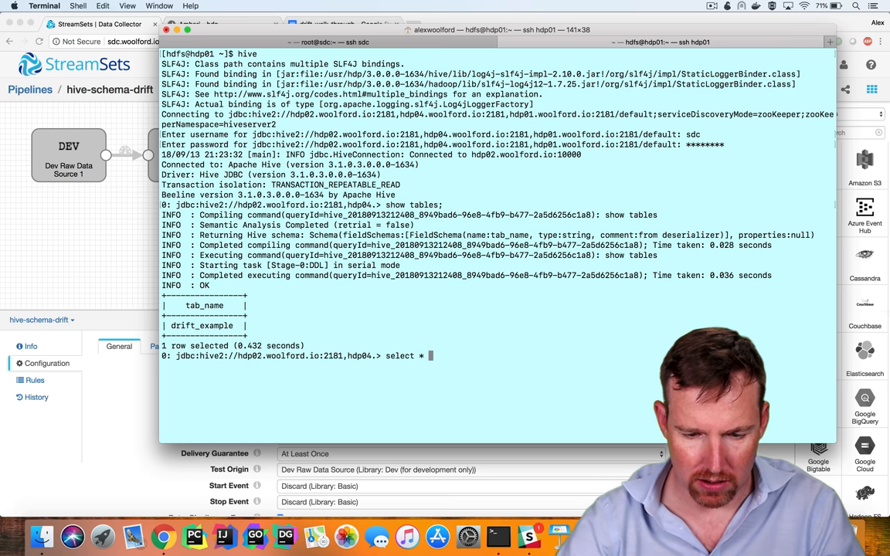
pyautogui.write('from drift_example;')
pyautogui.press('Return')
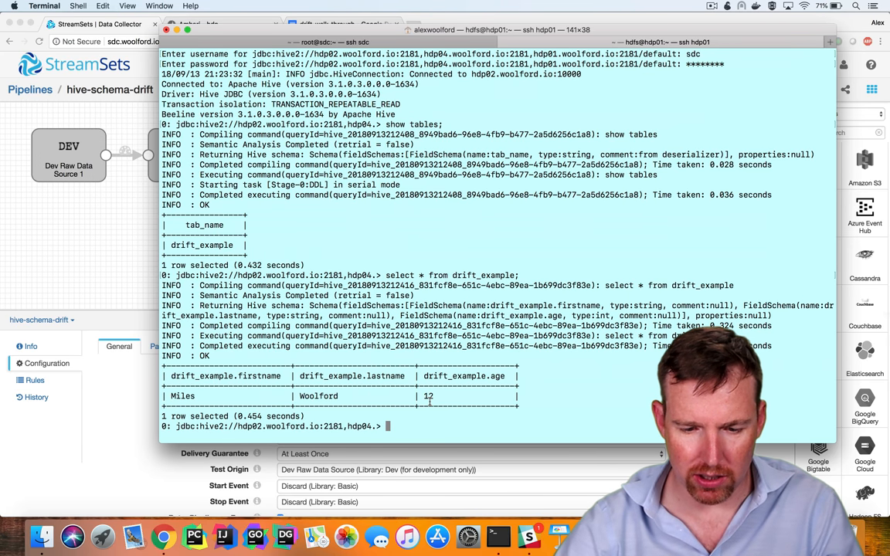
pyautogui.write('desc drift_example;')
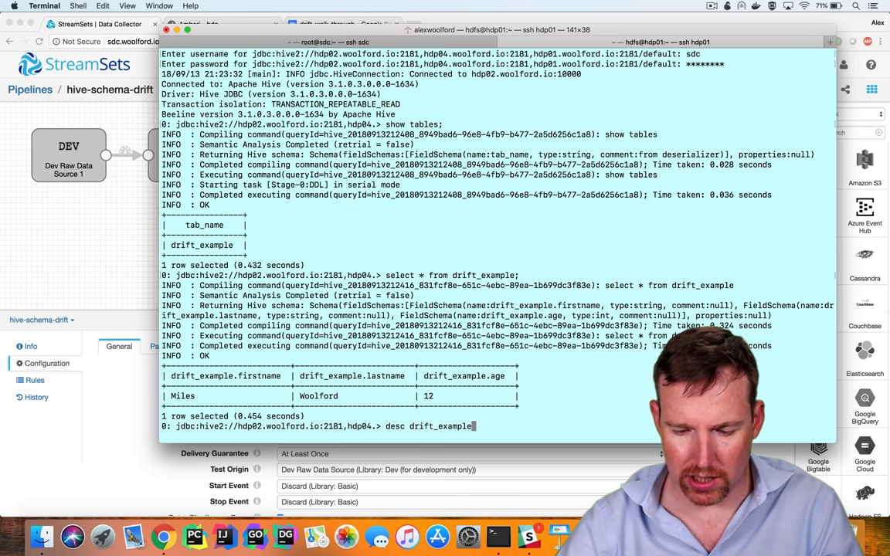
# - Run desc drift_example; showing firstname string, lastname string, age int
pyautogui.press('Return')
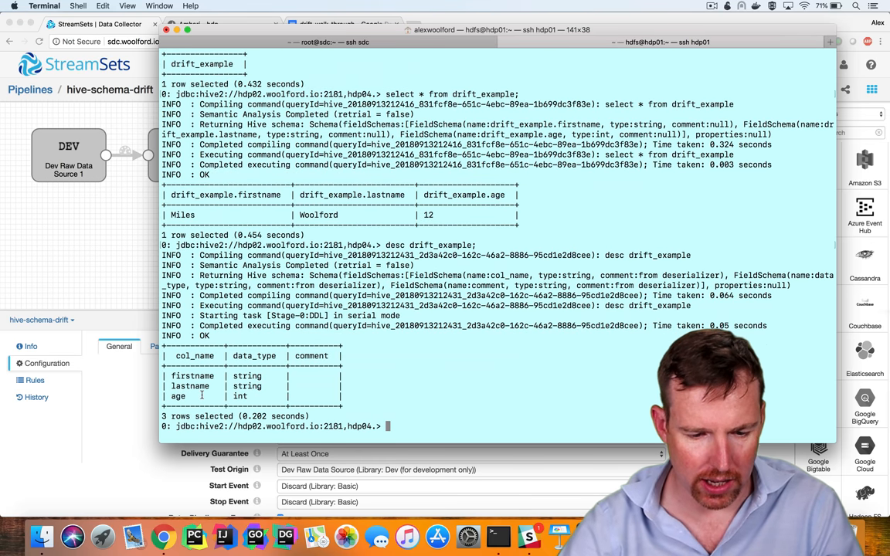
pyautogui.doubleClick(241, 396)
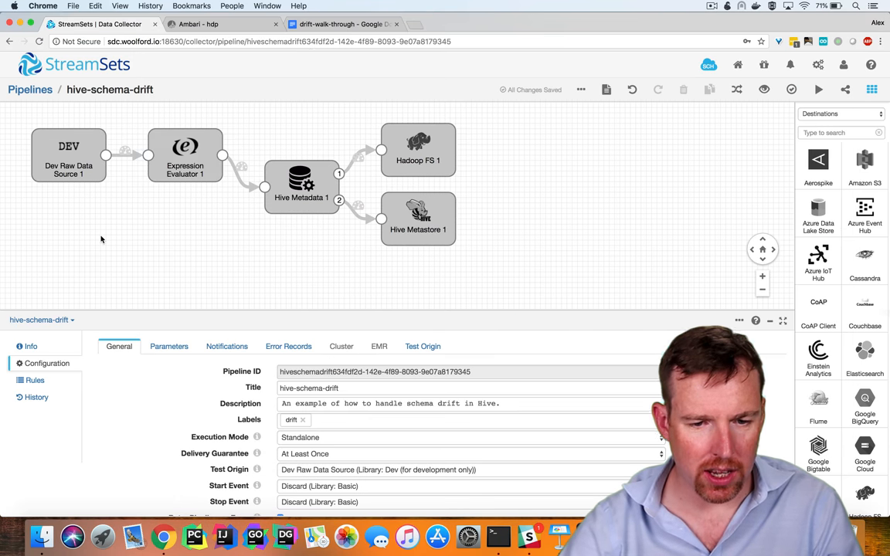
# - Select the Step 6 JSON record with a phone number in the drift-walk-through doc and return to the pipeline
pyautogui.click(94, 217)
pyautogui.click(340, 24)
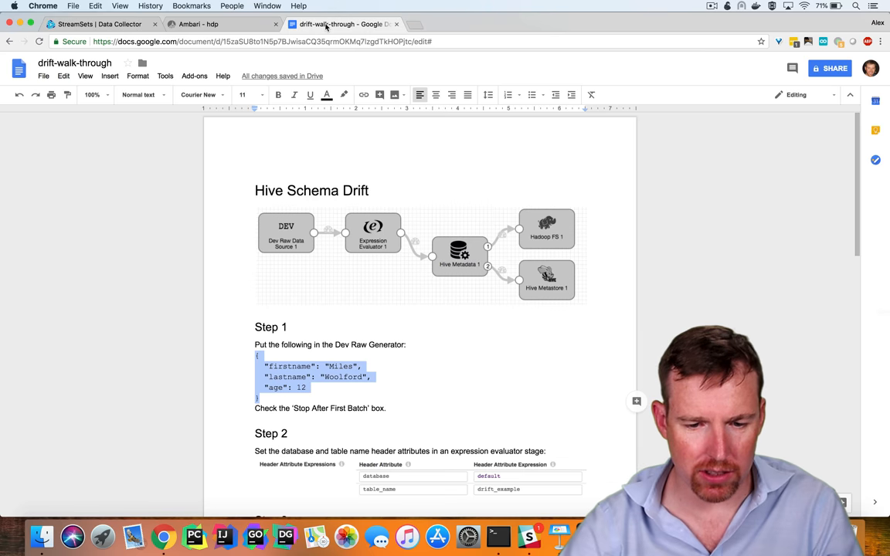
pyautogui.scroll(-10, 415, 301)
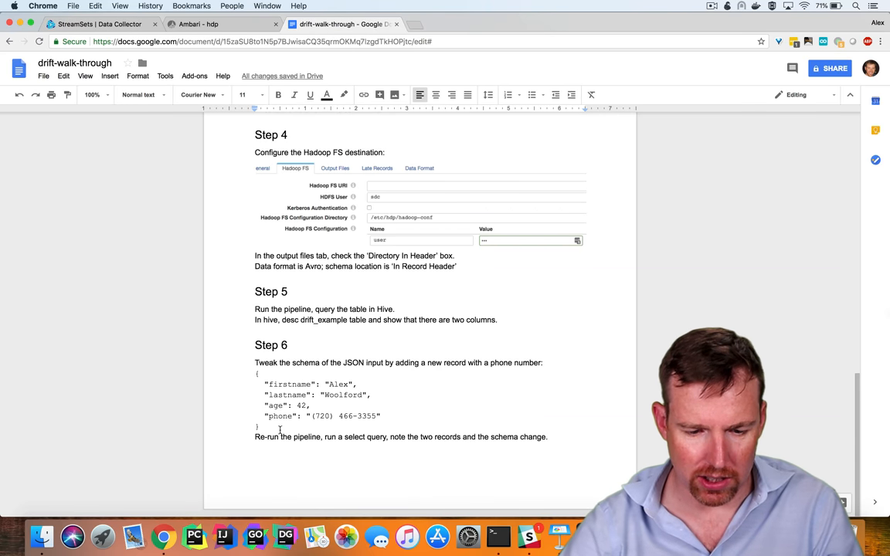
pyautogui.moveTo(258, 426); pyautogui.dragTo(256, 374)
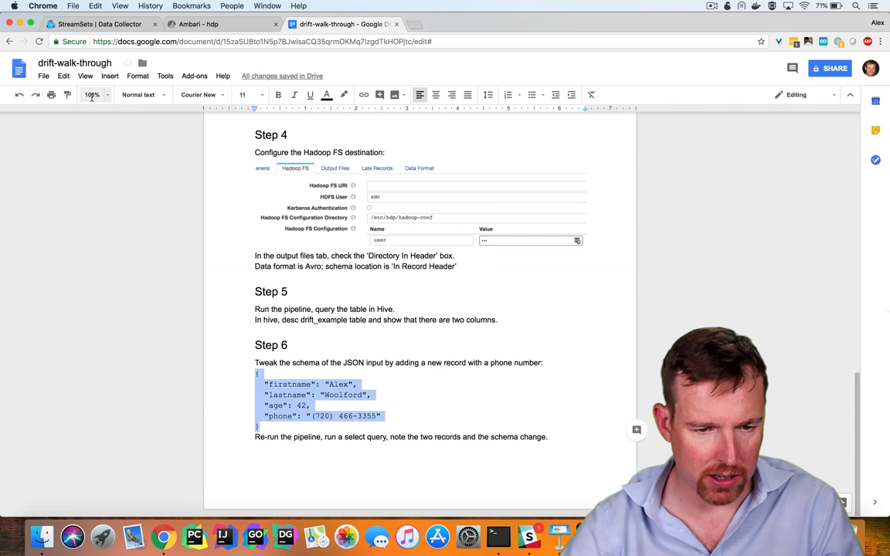
pyautogui.click(101, 24)
pyautogui.click(69, 154)
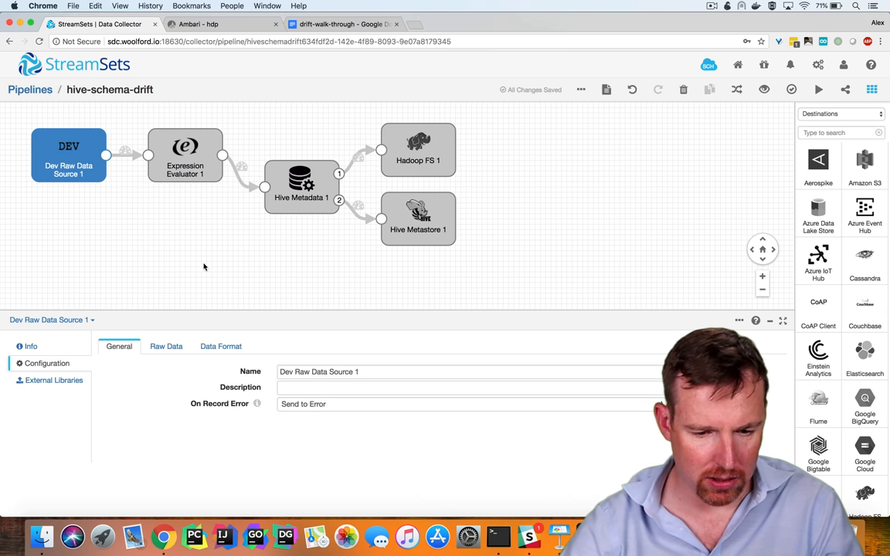
pyautogui.click(167, 346)
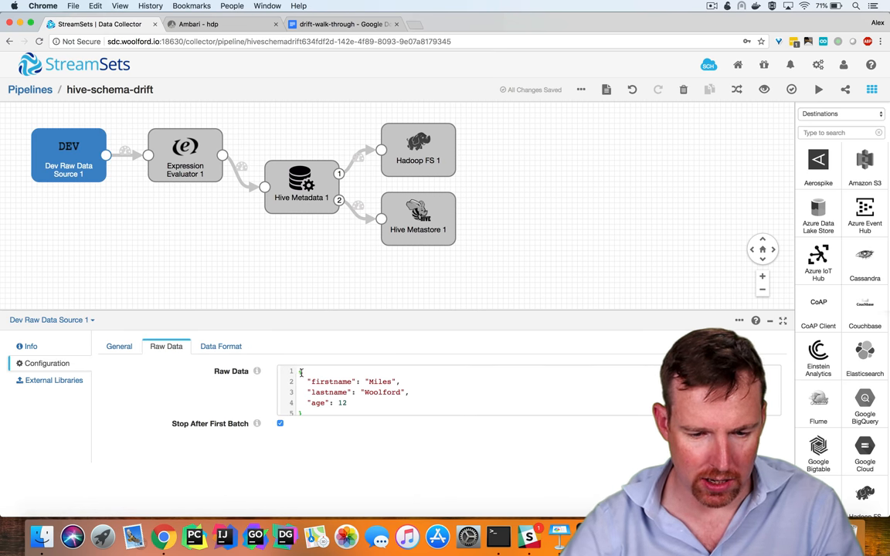
pyautogui.press('super+a')
pyautogui.press('super+v')
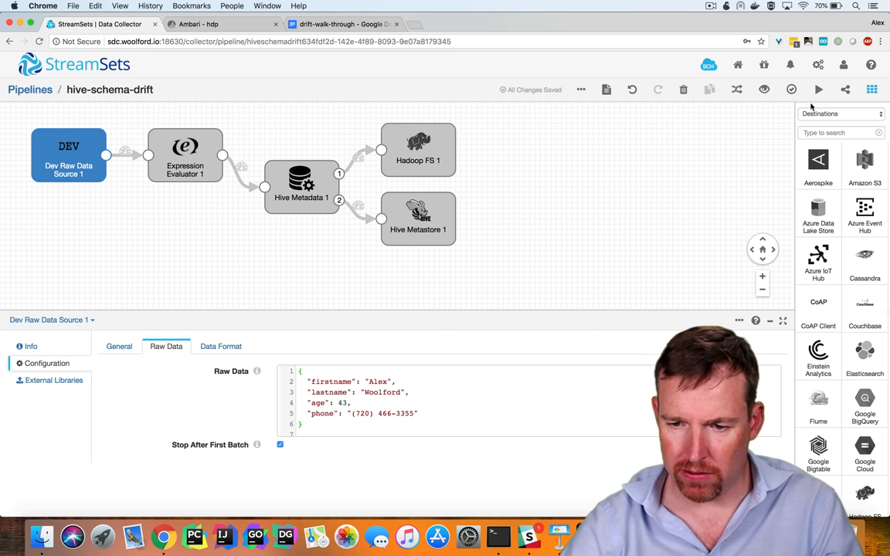
pyautogui.click(821, 90)
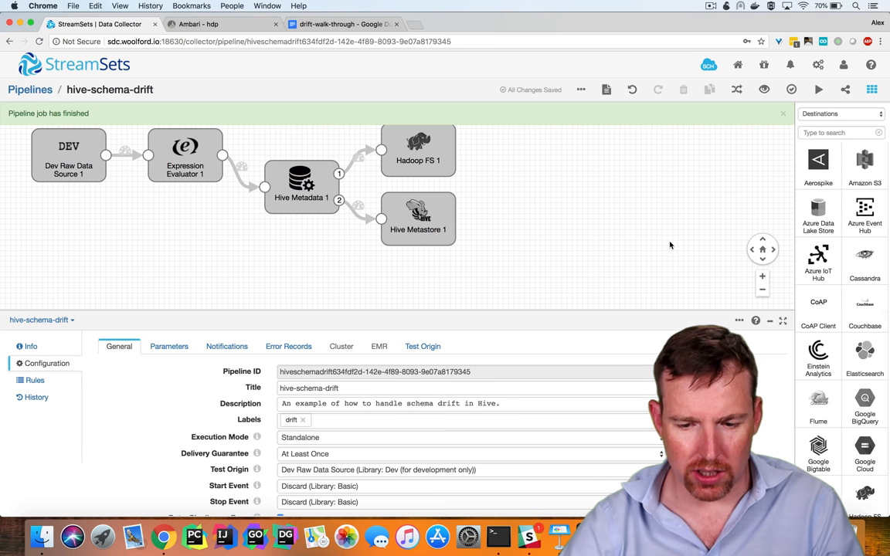
# - Query drift_example in beeline, showing Alex with a phone and Miles with NULL phone
pyautogui.click(497, 536)
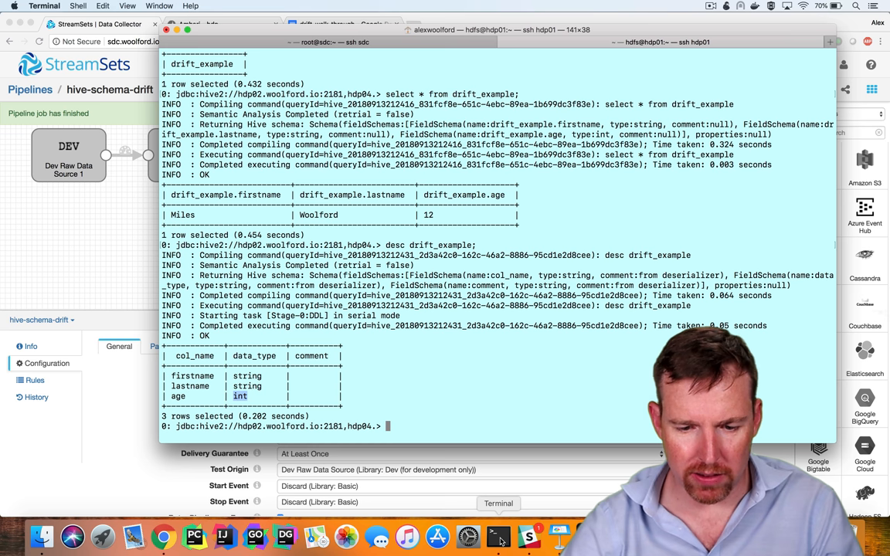
pyautogui.write('select * from drift_example;')
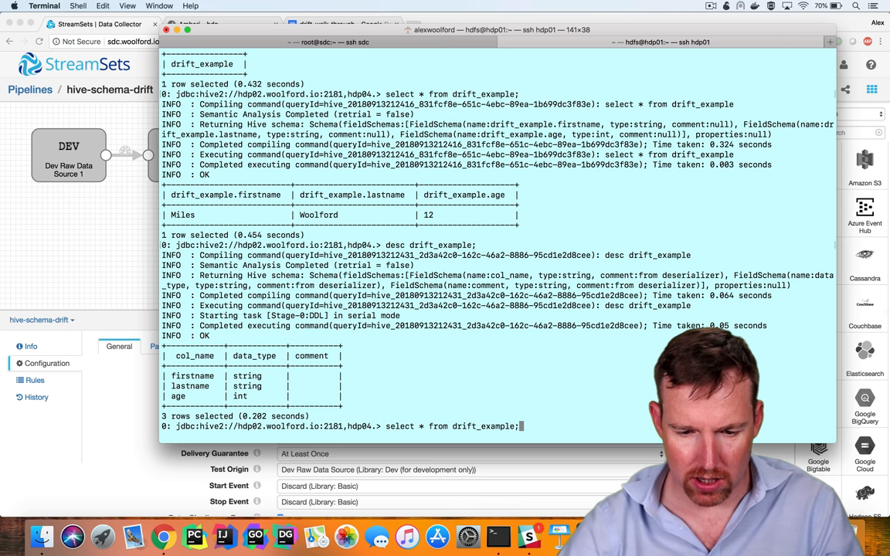
pyautogui.press('Return')
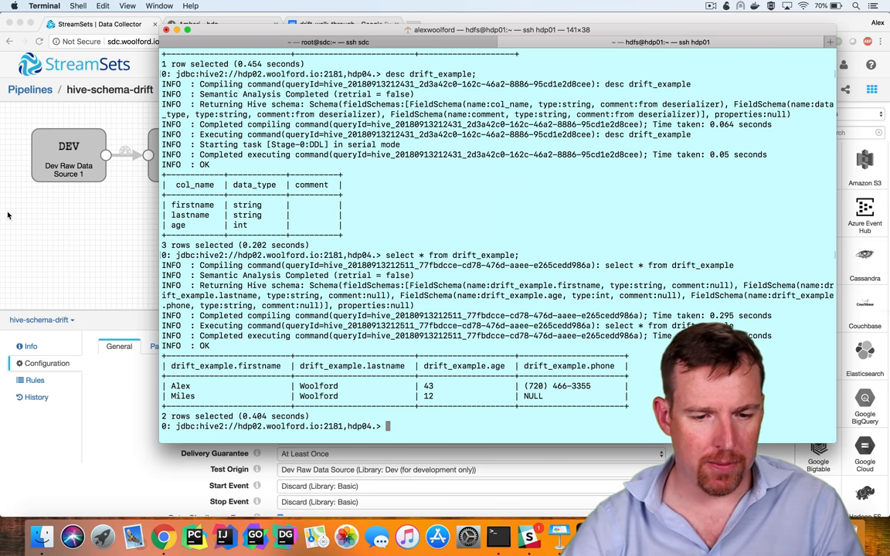
# - Reopen Hive Metadata 1's settings showing its Hive 1.2 HDP 2.6.2.1-1 library
pyautogui.click(123, 227)
pyautogui.click(301, 185)
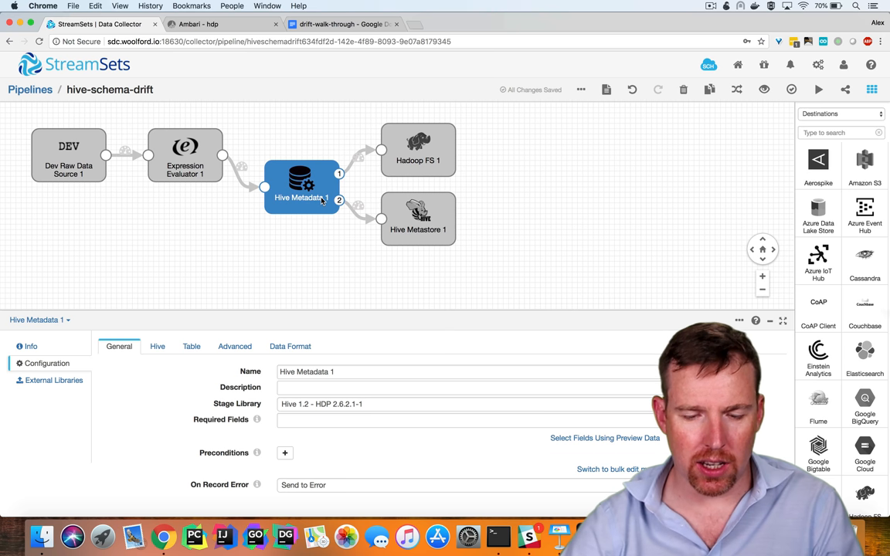